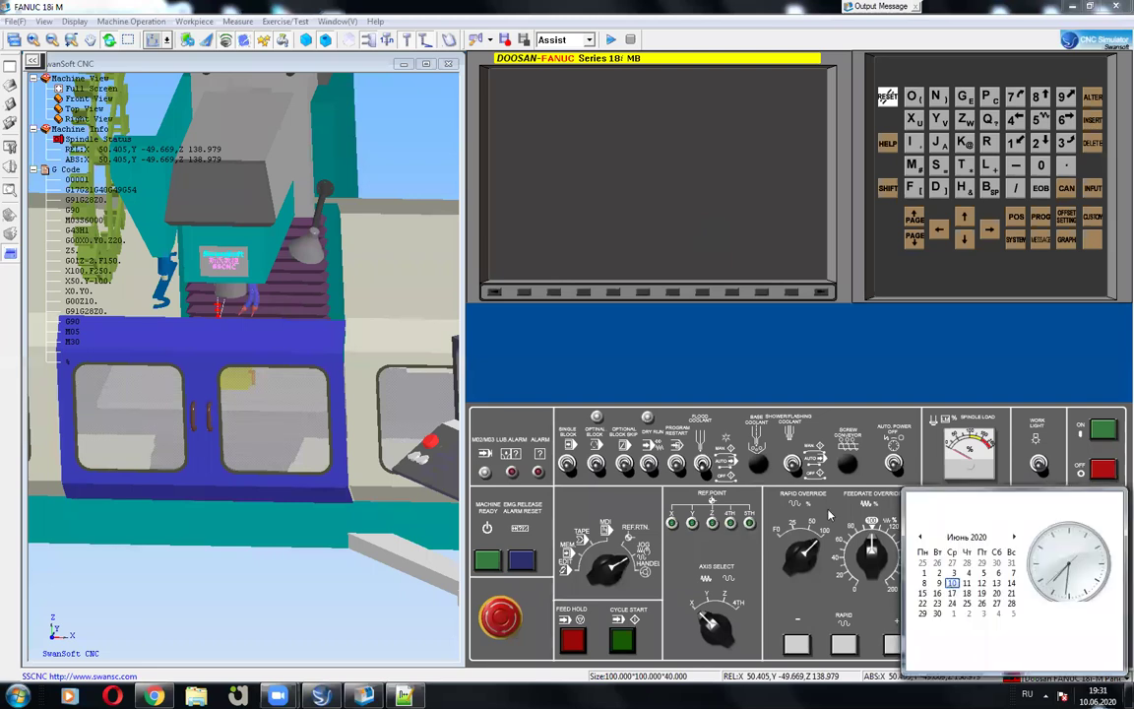
Dismiss the clock and calendar popup and switch the keyboard input language.
{"action": "left_click", "coordinate": [794, 318]}
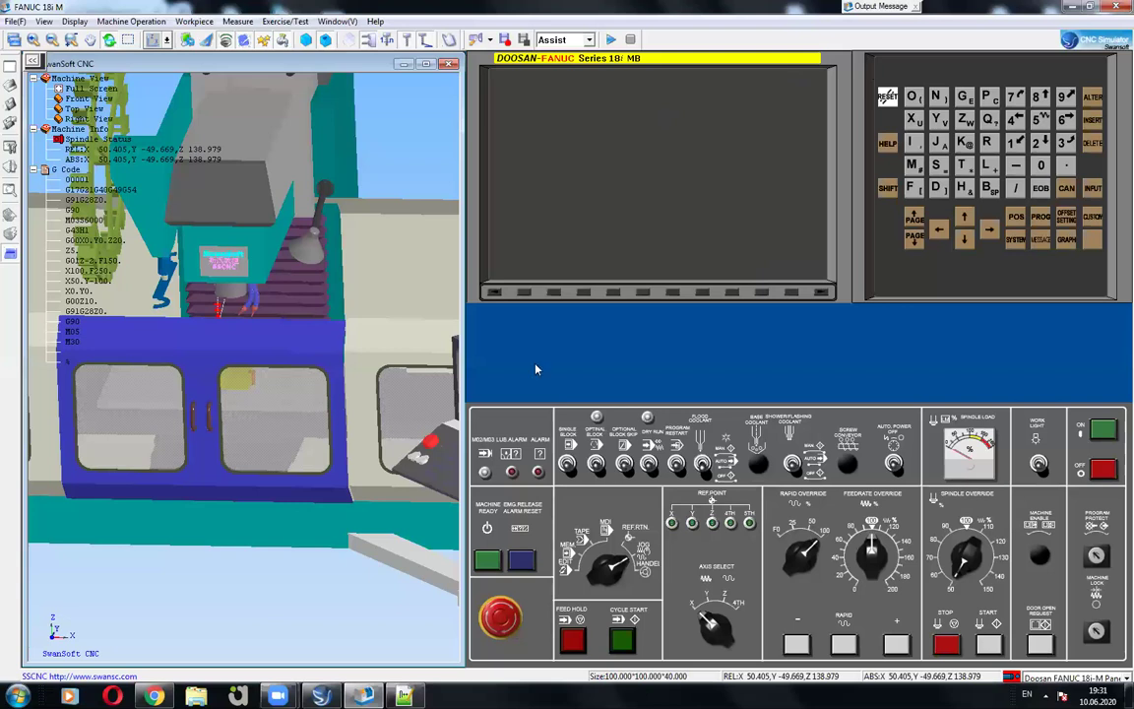
{"action": "key", "text": "alt+shift"}
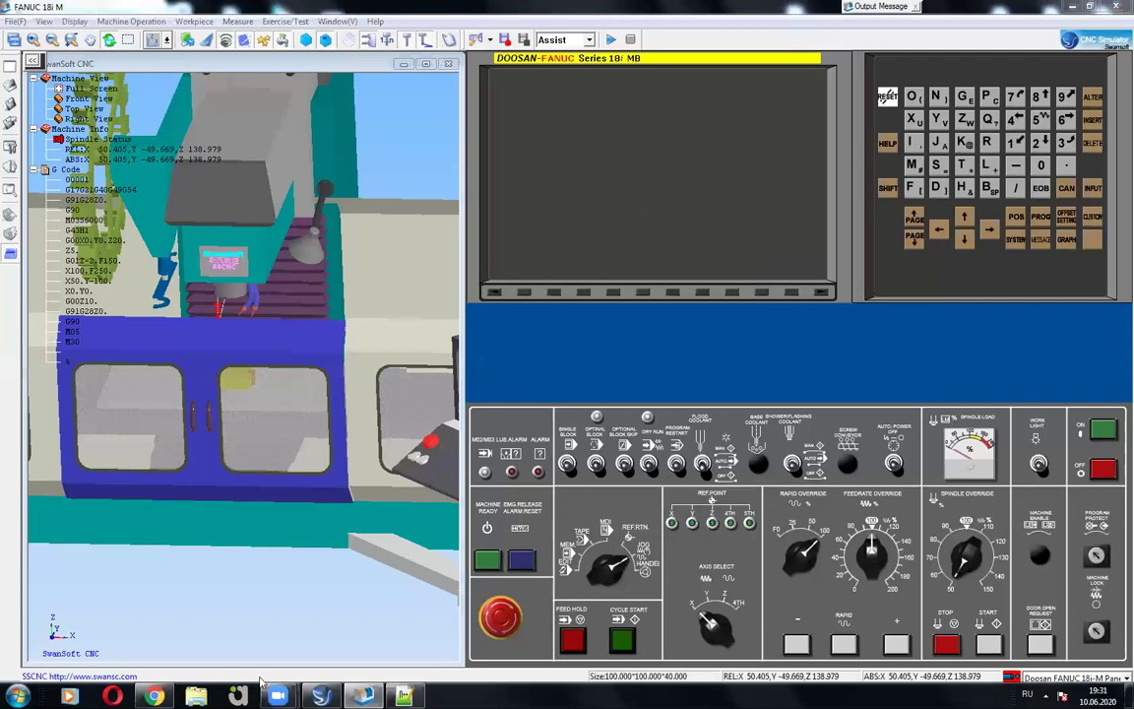
{"action": "mouse_move", "coordinate": [154, 697]}
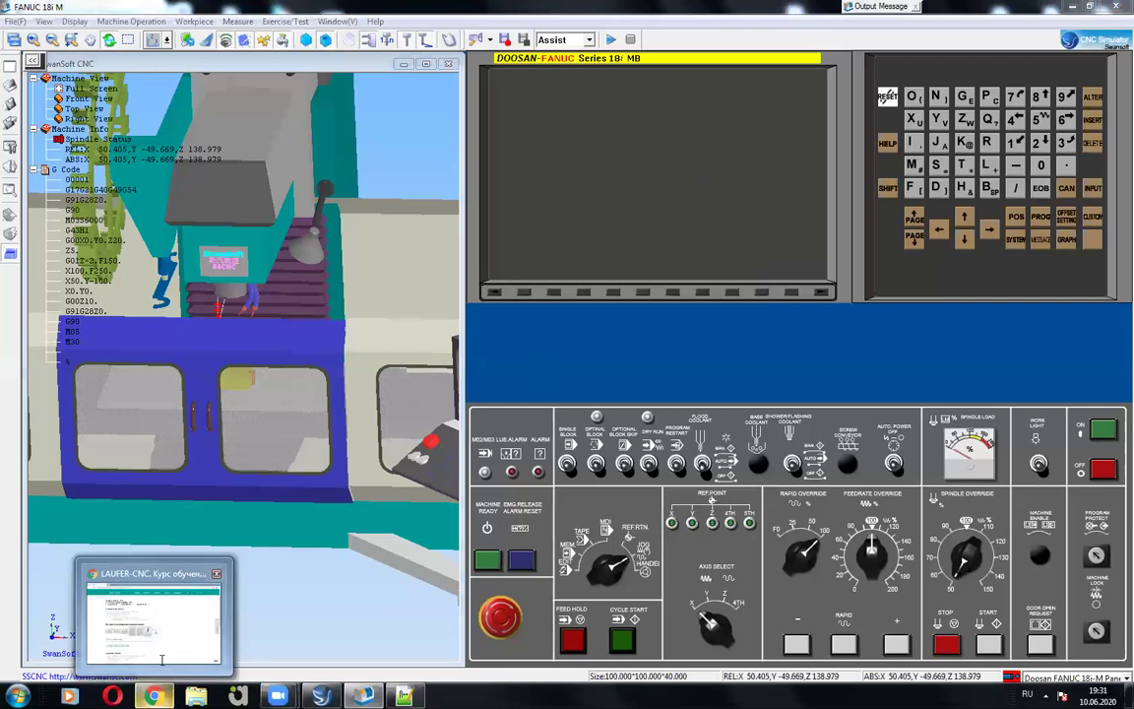
Bring up the LAUFER CNC lesson page and enlarge the Tool Offset: Length slide, image 7 of 7.
{"action": "left_click", "coordinate": [150, 591]}
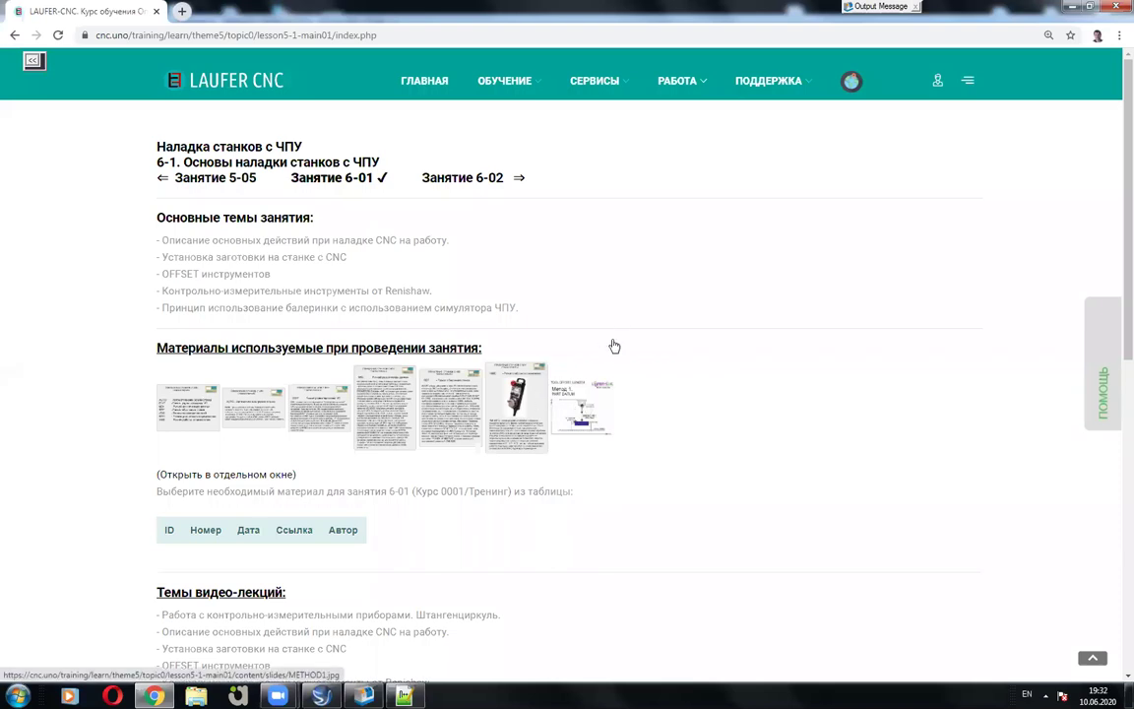
{"action": "left_click", "coordinate": [558, 368]}
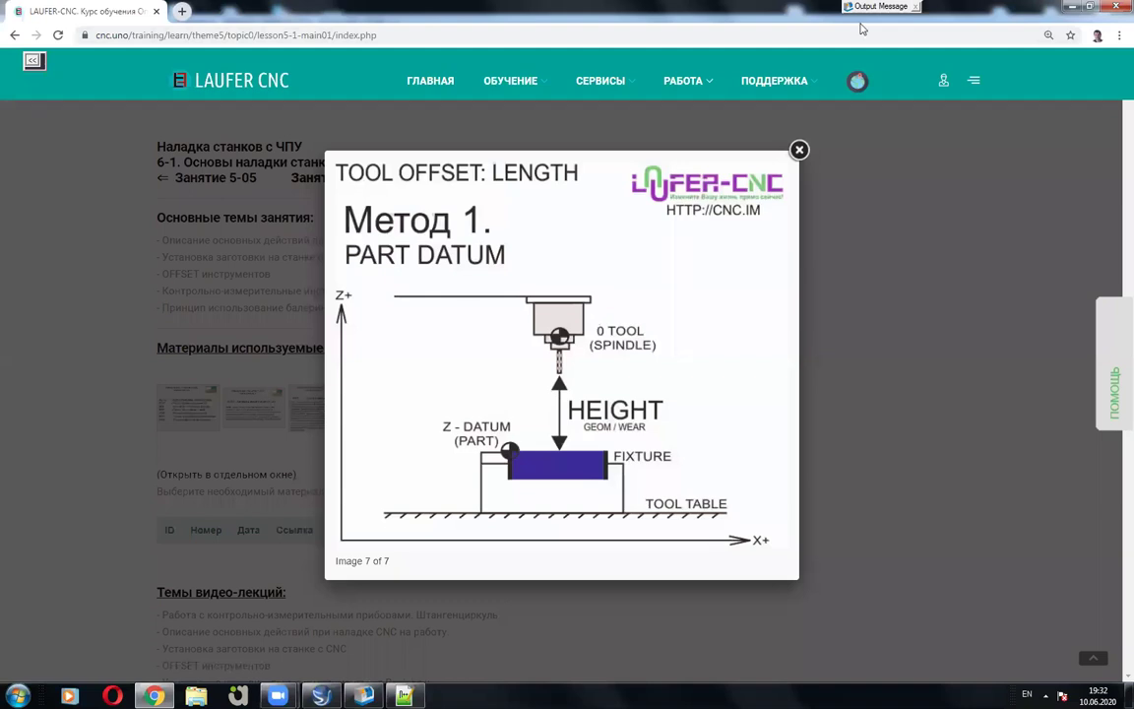
{"action": "key", "text": "alt+shift"}
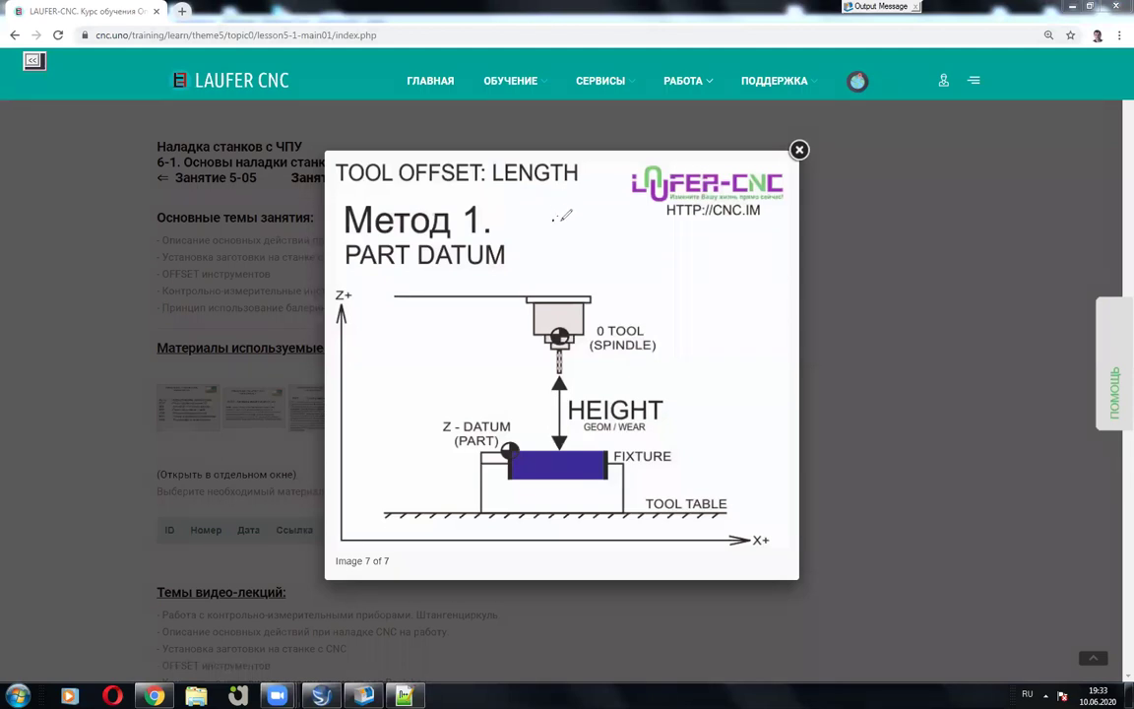
Sketch an arrowed line from 'Метод 1', mark the tool in the spindle, and extend HEIGHT down to the part.
{"action": "left_click_drag", "start_coordinate": [421, 210], "coordinate": [647, 214]}
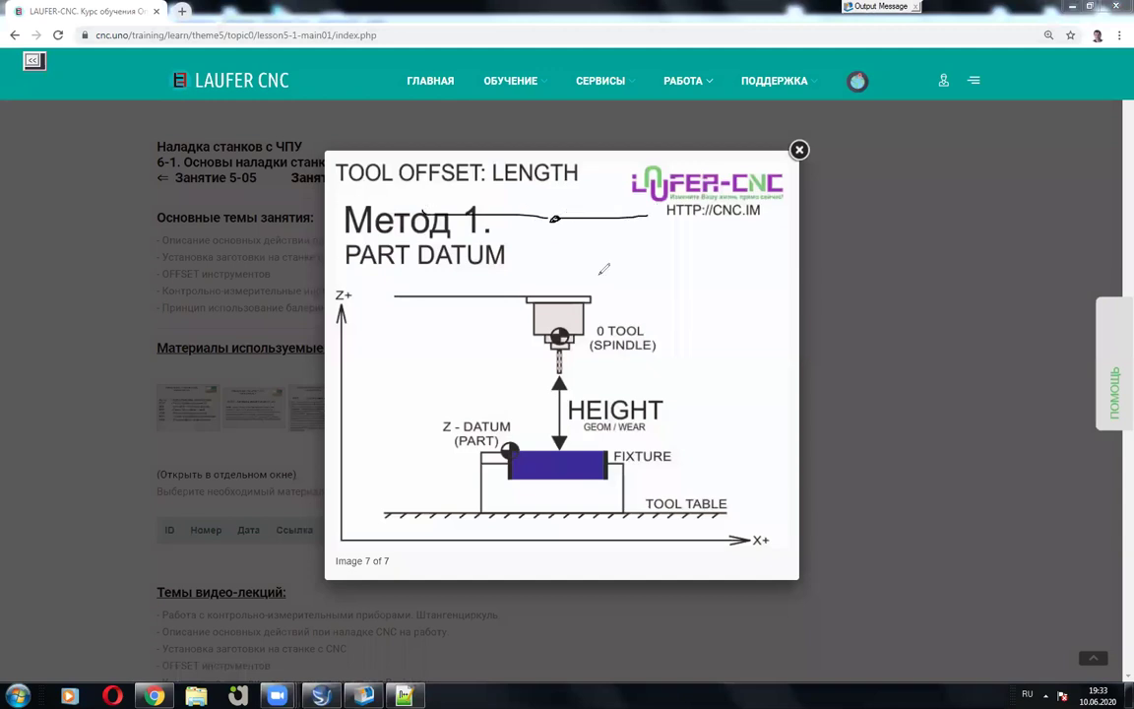
{"action": "left_click_drag", "start_coordinate": [539, 209], "coordinate": [569, 218]}
{"action": "left_click_drag", "start_coordinate": [553, 295], "coordinate": [564, 293]}
{"action": "left_click_drag", "start_coordinate": [544, 398], "coordinate": [597, 401]}
{"action": "left_click_drag", "start_coordinate": [563, 311], "coordinate": [563, 323]}
{"action": "left_click_drag", "start_coordinate": [555, 394], "coordinate": [577, 395]}
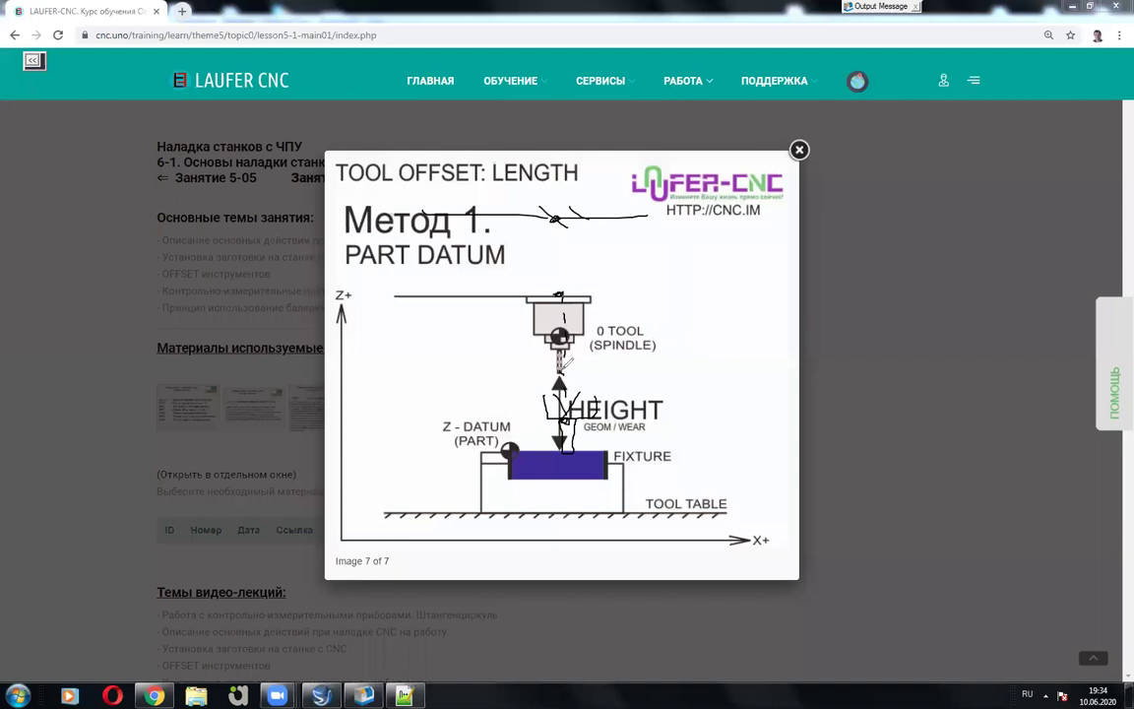
{"action": "left_click_drag", "start_coordinate": [561, 431], "coordinate": [565, 448]}
Draw level lines at the spindle top and part, plus an arrowed vertical height line to fixture level.
{"action": "left_click_drag", "start_coordinate": [502, 374], "coordinate": [581, 347]}
{"action": "mouse_move", "coordinate": [528, 380]}
{"action": "left_mouse_down"}
{"action": "mouse_move", "coordinate": [587, 355]}
{"action": "mouse_move", "coordinate": [865, 361]}
{"action": "left_mouse_up"}
{"action": "mouse_move", "coordinate": [596, 354]}
{"action": "left_mouse_down"}
{"action": "mouse_move", "coordinate": [571, 377]}
{"action": "mouse_move", "coordinate": [599, 433]}
{"action": "left_mouse_up"}
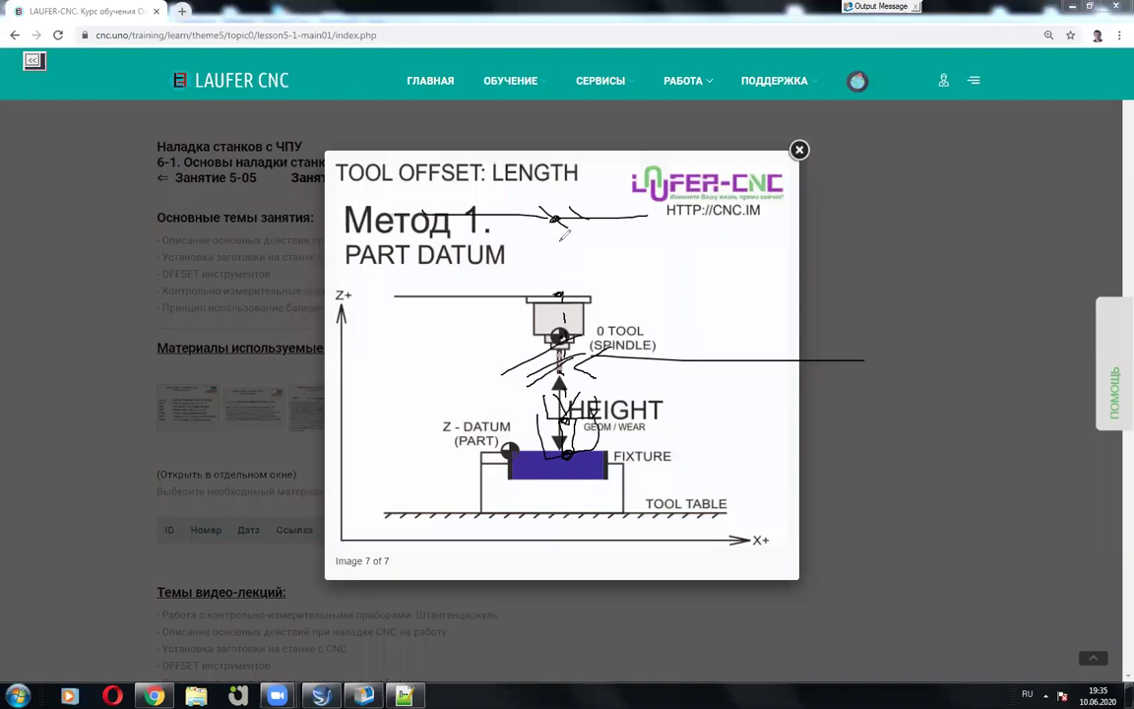
{"action": "left_click_drag", "start_coordinate": [405, 247], "coordinate": [640, 247]}
{"action": "mouse_move", "coordinate": [557, 293]}
{"action": "left_mouse_down"}
{"action": "mouse_move", "coordinate": [568, 300]}
{"action": "mouse_move", "coordinate": [561, 434]}
{"action": "left_mouse_up"}
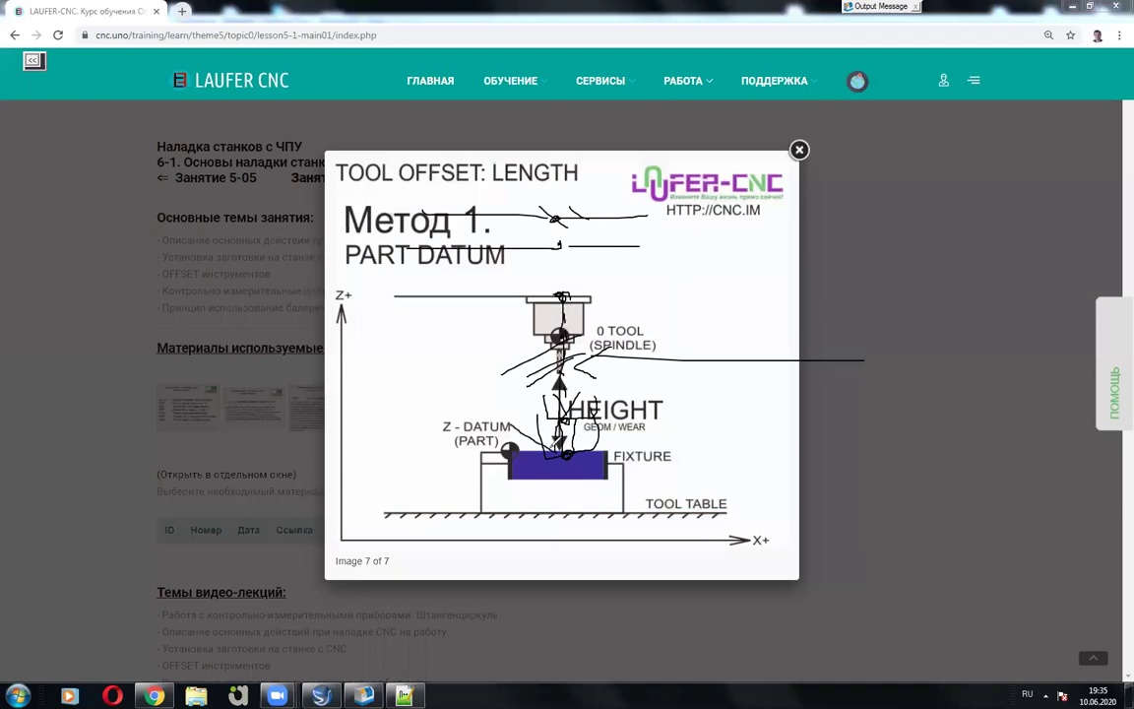
{"action": "left_click_drag", "start_coordinate": [579, 459], "coordinate": [592, 449]}
{"action": "left_click_drag", "start_coordinate": [596, 297], "coordinate": [664, 297]}
{"action": "left_click_drag", "start_coordinate": [641, 302], "coordinate": [639, 313]}
{"action": "left_click_drag", "start_coordinate": [632, 446], "coordinate": [698, 446]}
{"action": "mouse_move", "coordinate": [640, 301]}
{"action": "left_mouse_down"}
{"action": "mouse_move", "coordinate": [639, 429]}
{"action": "mouse_move", "coordinate": [666, 433]}
{"action": "left_mouse_up"}
{"action": "left_click_drag", "start_coordinate": [642, 300], "coordinate": [660, 331]}
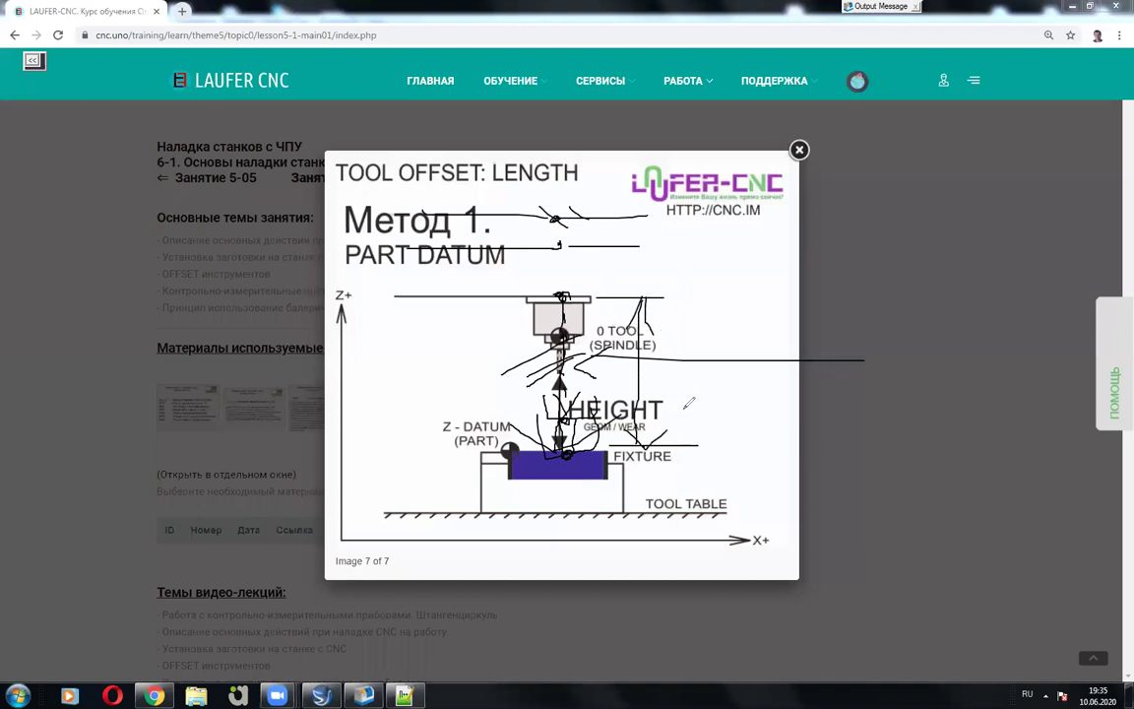
Handwrite 'G54 → Z-300' beside the HEIGHT dimension and outline the spindle holder top.
{"action": "left_click_drag", "start_coordinate": [683, 412], "coordinate": [730, 431]}
{"action": "left_click_drag", "start_coordinate": [778, 418], "coordinate": [769, 456]}
{"action": "mouse_move", "coordinate": [815, 414]}
{"action": "left_mouse_down"}
{"action": "mouse_move", "coordinate": [788, 454]}
{"action": "mouse_move", "coordinate": [842, 435]}
{"action": "mouse_move", "coordinate": [835, 455]}
{"action": "mouse_move", "coordinate": [902, 453]}
{"action": "mouse_move", "coordinate": [940, 481]}
{"action": "left_mouse_up"}
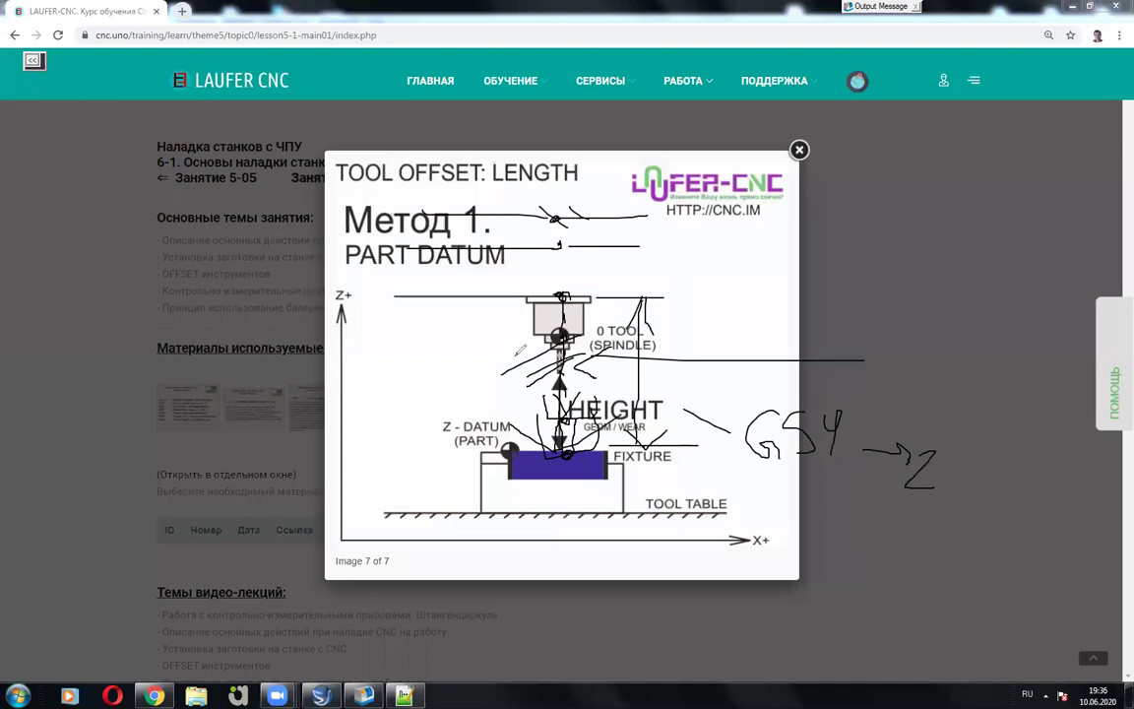
{"action": "mouse_move", "coordinate": [943, 468]}
{"action": "left_mouse_down"}
{"action": "mouse_move", "coordinate": [1019, 487]}
{"action": "mouse_move", "coordinate": [1051, 469]}
{"action": "left_mouse_up"}
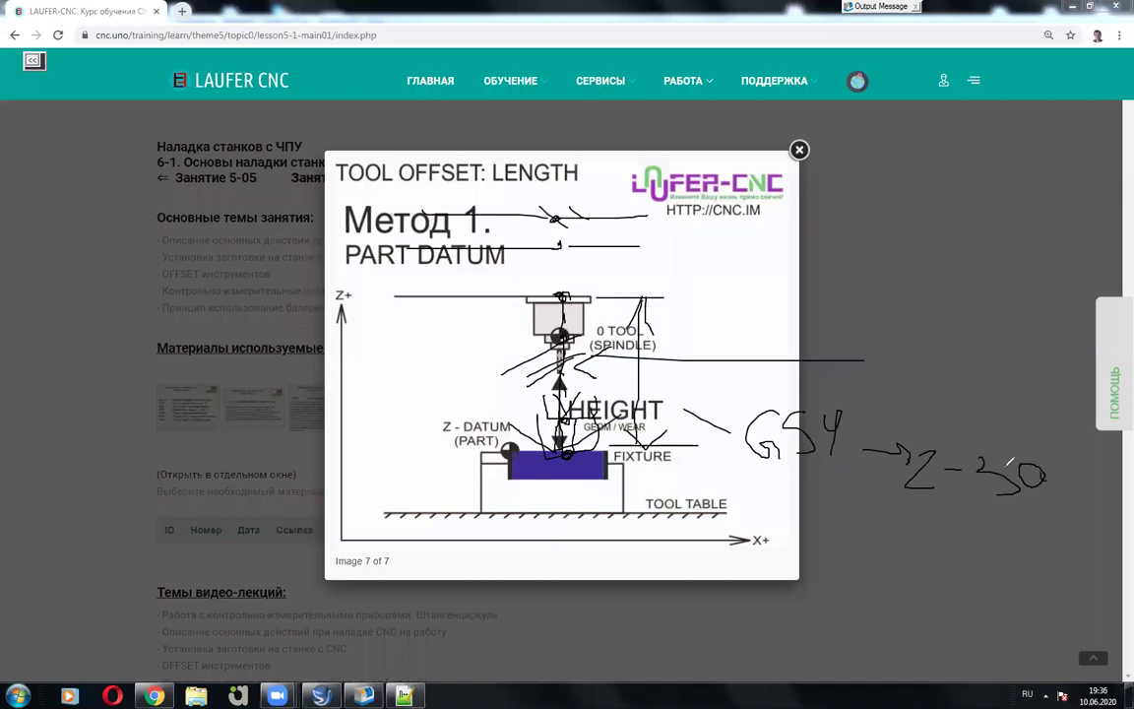
{"action": "mouse_move", "coordinate": [527, 294]}
{"action": "left_mouse_down"}
{"action": "mouse_move", "coordinate": [603, 296]}
{"action": "mouse_move", "coordinate": [605, 317]}
{"action": "mouse_move", "coordinate": [513, 317]}
{"action": "left_mouse_up"}
Erase the earlier ink and write an underlined 'G43' right of the spindle.
{"action": "key", "text": "e"}
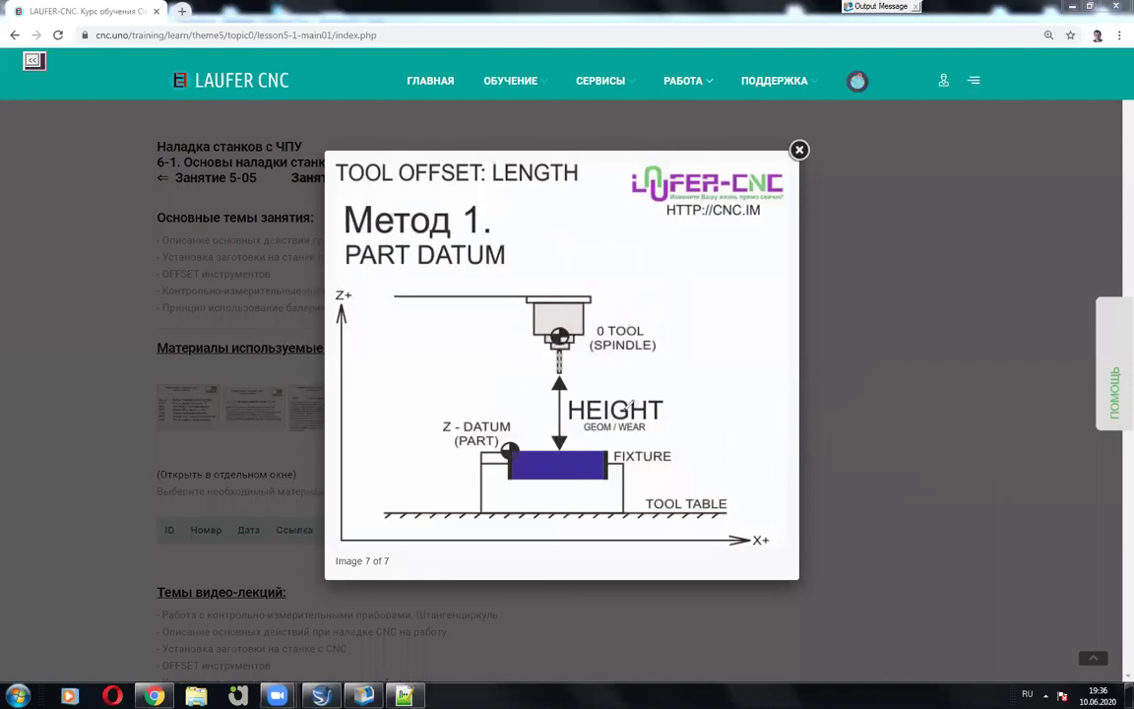
{"action": "mouse_move", "coordinate": [777, 342]}
{"action": "left_mouse_down"}
{"action": "mouse_move", "coordinate": [755, 364]}
{"action": "mouse_move", "coordinate": [815, 331]}
{"action": "mouse_move", "coordinate": [842, 332]}
{"action": "mouse_move", "coordinate": [835, 357]}
{"action": "left_mouse_up"}
{"action": "left_click_drag", "start_coordinate": [738, 385], "coordinate": [875, 364]}
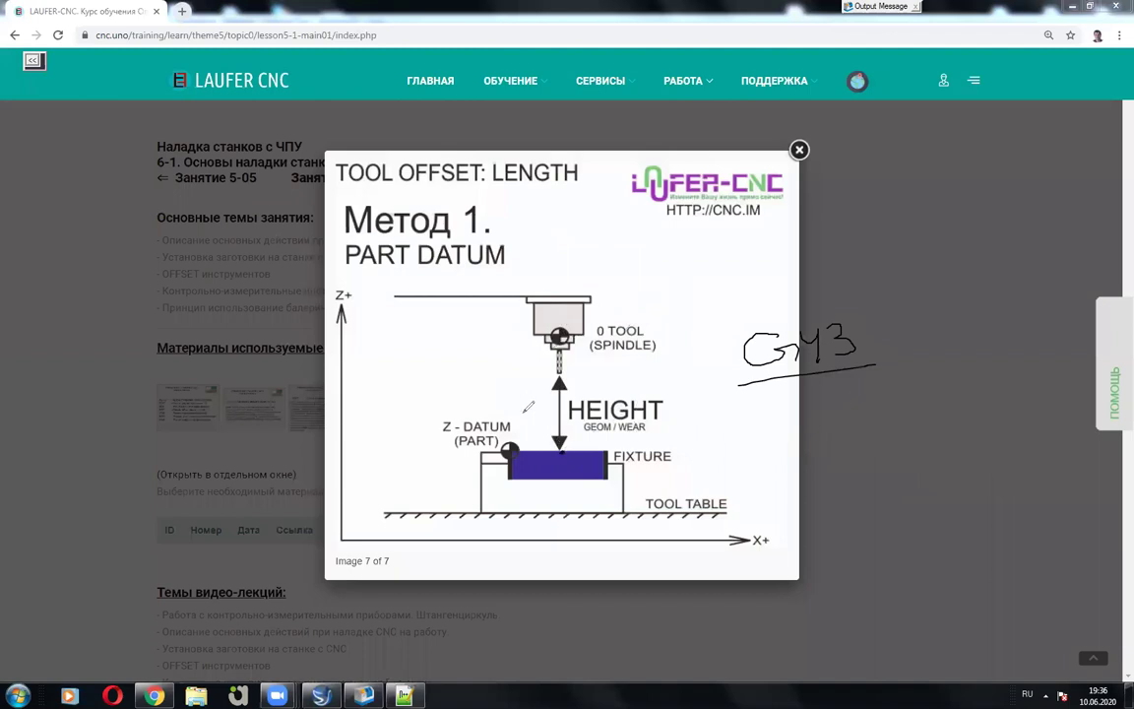
Sketch the tool plunging into the part, a tool-table line, arrows and a '+H1' plus sign.
{"action": "mouse_move", "coordinate": [524, 414]}
{"action": "left_mouse_down"}
{"action": "mouse_move", "coordinate": [584, 423]}
{"action": "mouse_move", "coordinate": [565, 497]}
{"action": "mouse_move", "coordinate": [579, 482]}
{"action": "left_mouse_up"}
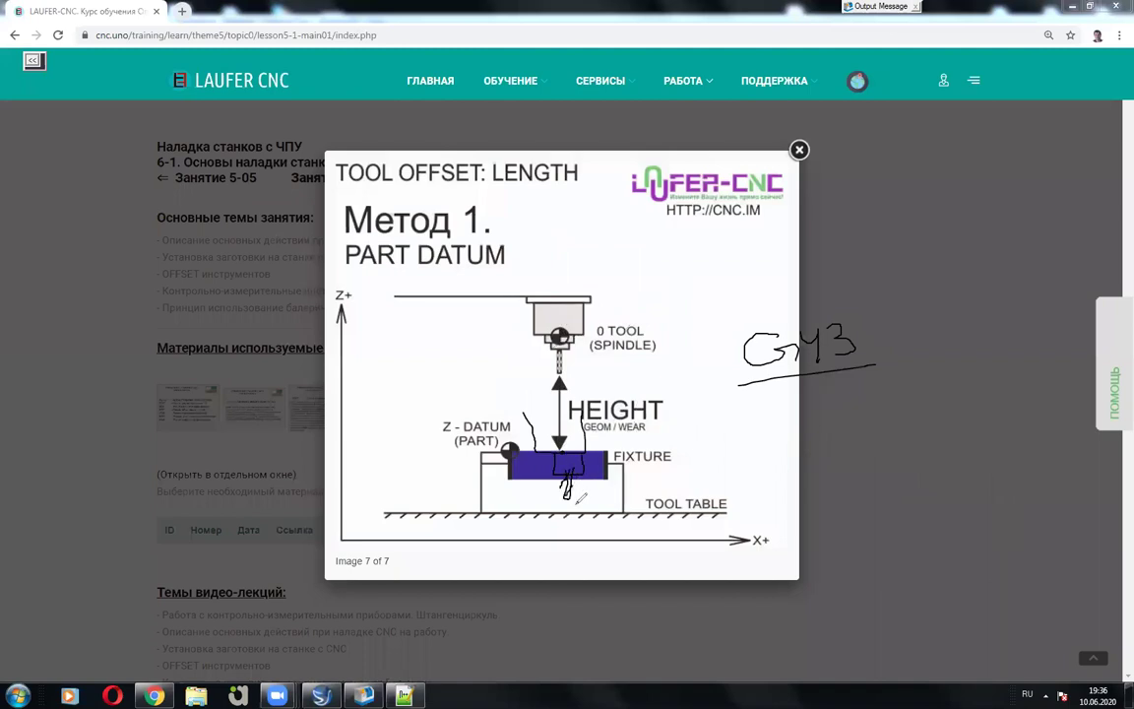
{"action": "left_click_drag", "start_coordinate": [582, 500], "coordinate": [641, 499]}
{"action": "mouse_move", "coordinate": [617, 455]}
{"action": "left_mouse_down"}
{"action": "mouse_move", "coordinate": [616, 498]}
{"action": "mouse_move", "coordinate": [620, 454]}
{"action": "left_mouse_up"}
{"action": "left_click_drag", "start_coordinate": [613, 465], "coordinate": [624, 464]}
{"action": "mouse_move", "coordinate": [734, 445]}
{"action": "left_mouse_down"}
{"action": "mouse_move", "coordinate": [734, 471]}
{"action": "mouse_move", "coordinate": [753, 455]}
{"action": "mouse_move", "coordinate": [759, 474]}
{"action": "mouse_move", "coordinate": [797, 452]}
{"action": "mouse_move", "coordinate": [811, 474]}
{"action": "mouse_move", "coordinate": [839, 471]}
{"action": "left_mouse_up"}
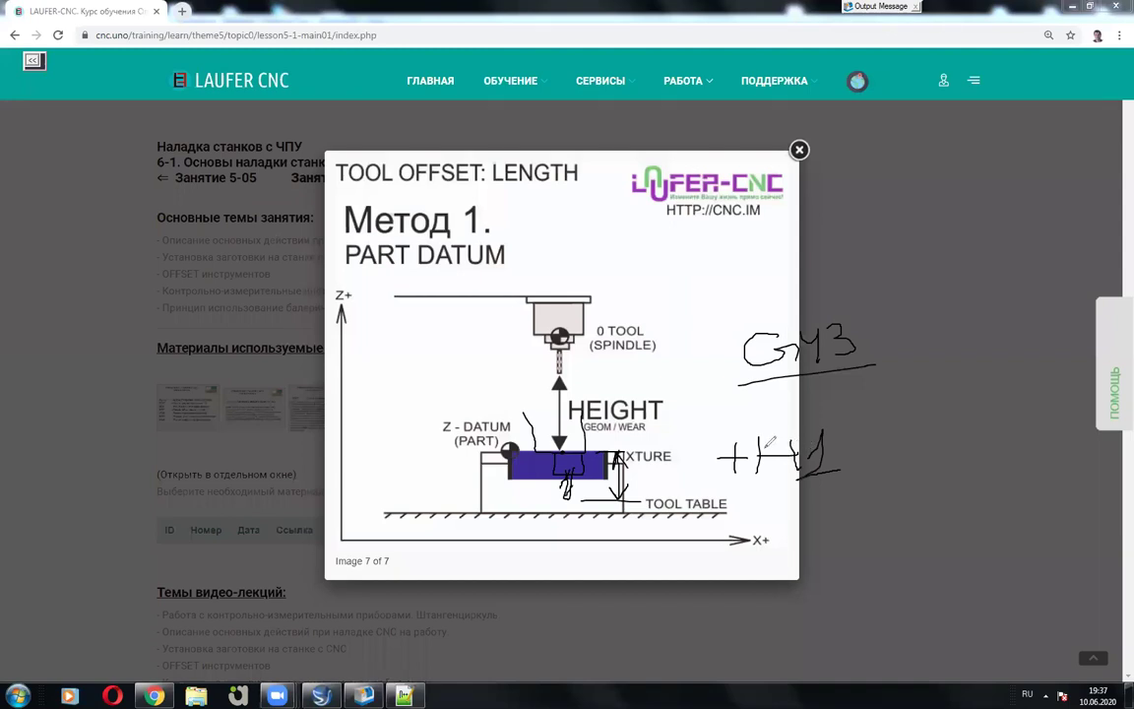
Link the HEIGHT arrow and 0 TOOL to the T1 note, then erase all annotations.
{"action": "mouse_move", "coordinate": [559, 374]}
{"action": "left_mouse_down"}
{"action": "mouse_move", "coordinate": [598, 374]}
{"action": "mouse_move", "coordinate": [604, 338]}
{"action": "mouse_move", "coordinate": [707, 446]}
{"action": "left_mouse_up"}
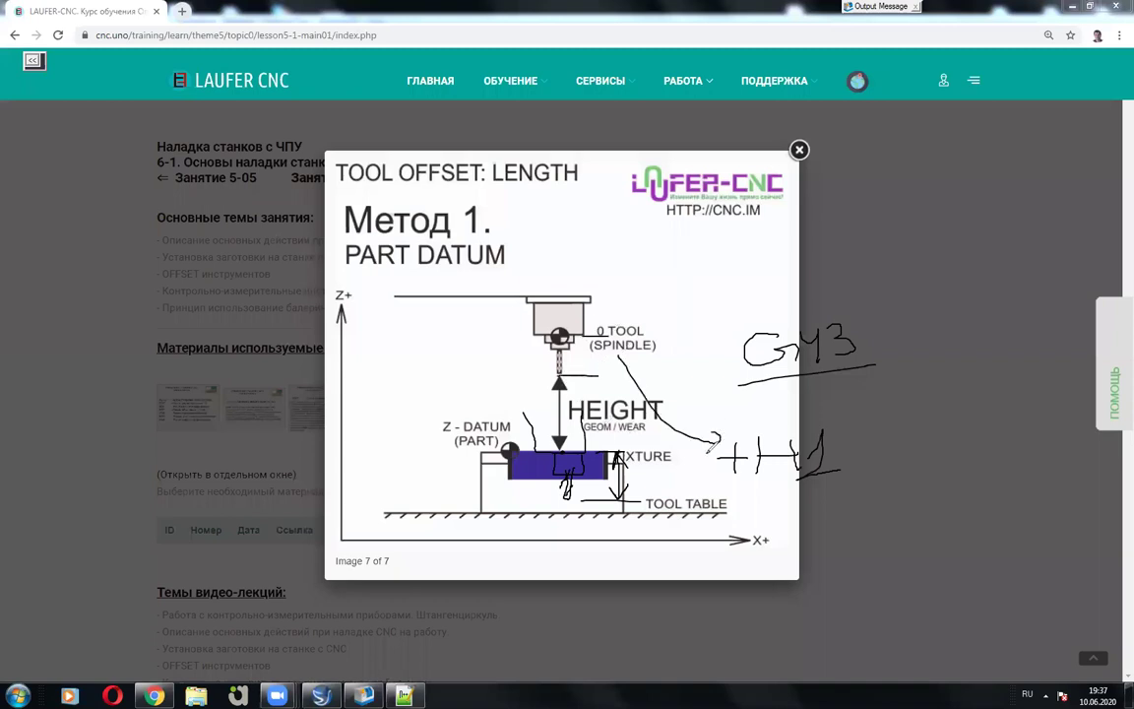
{"action": "mouse_move", "coordinate": [641, 313]}
{"action": "left_mouse_down"}
{"action": "mouse_move", "coordinate": [641, 324]}
{"action": "mouse_move", "coordinate": [653, 286]}
{"action": "mouse_move", "coordinate": [640, 315]}
{"action": "mouse_move", "coordinate": [685, 308]}
{"action": "left_mouse_up"}
{"action": "left_click_drag", "start_coordinate": [622, 343], "coordinate": [702, 317]}
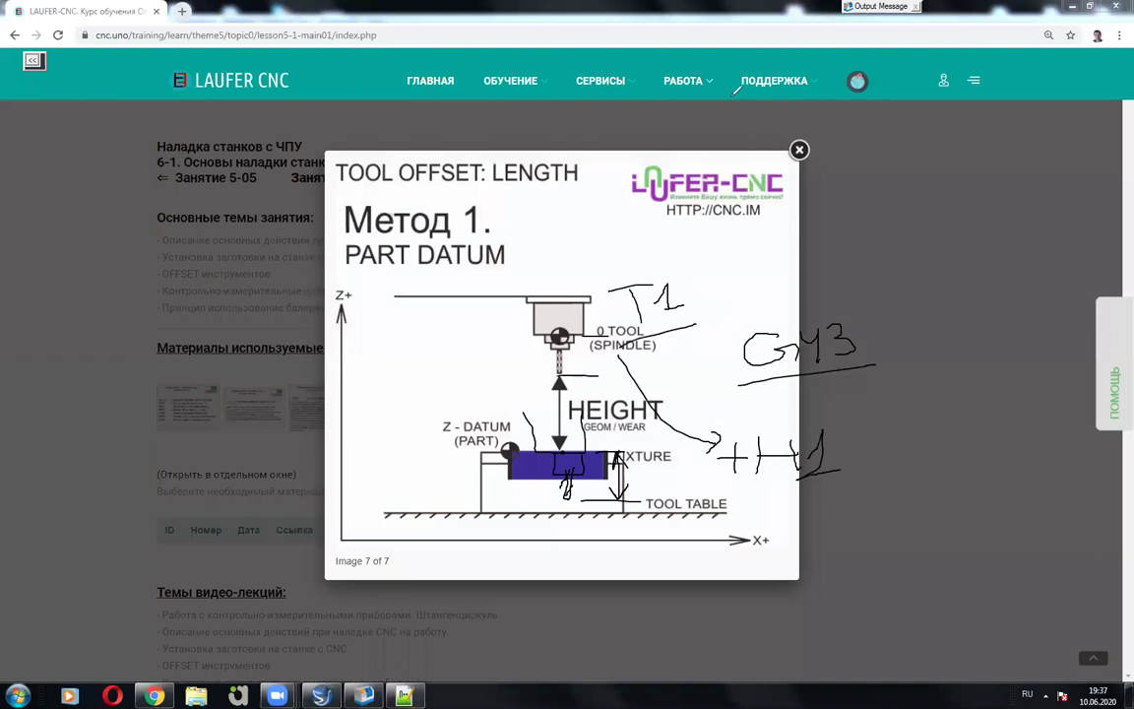
{"action": "key", "text": "e"}
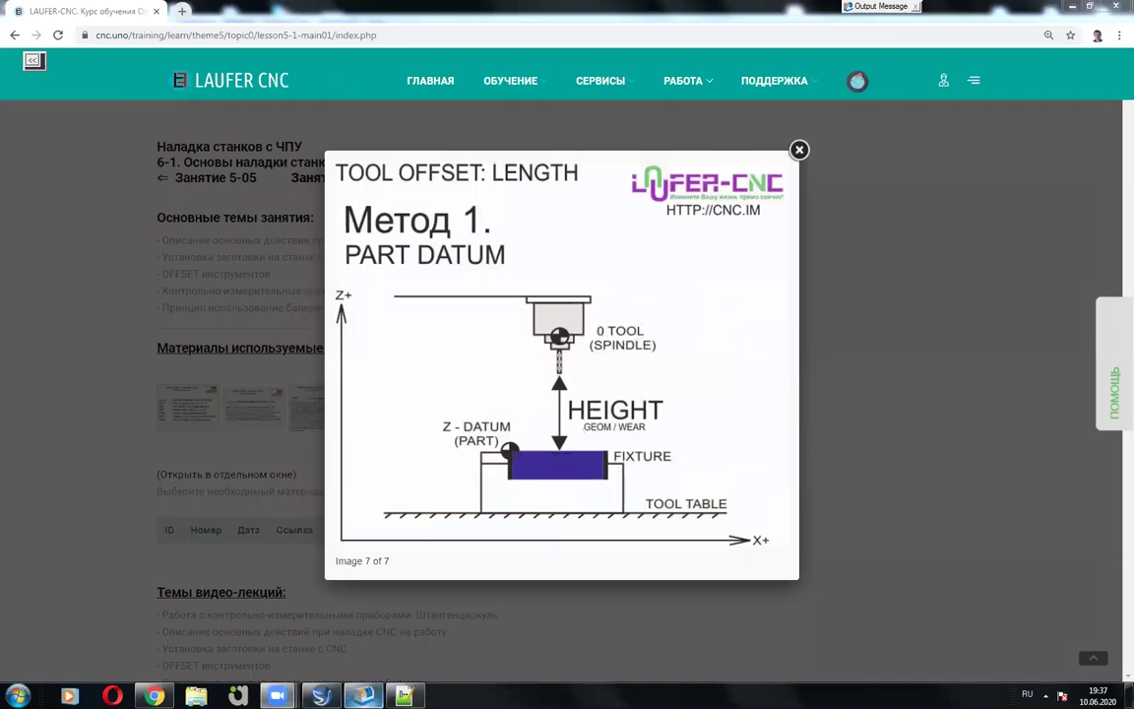
{"action": "mouse_move", "coordinate": [363, 696]}
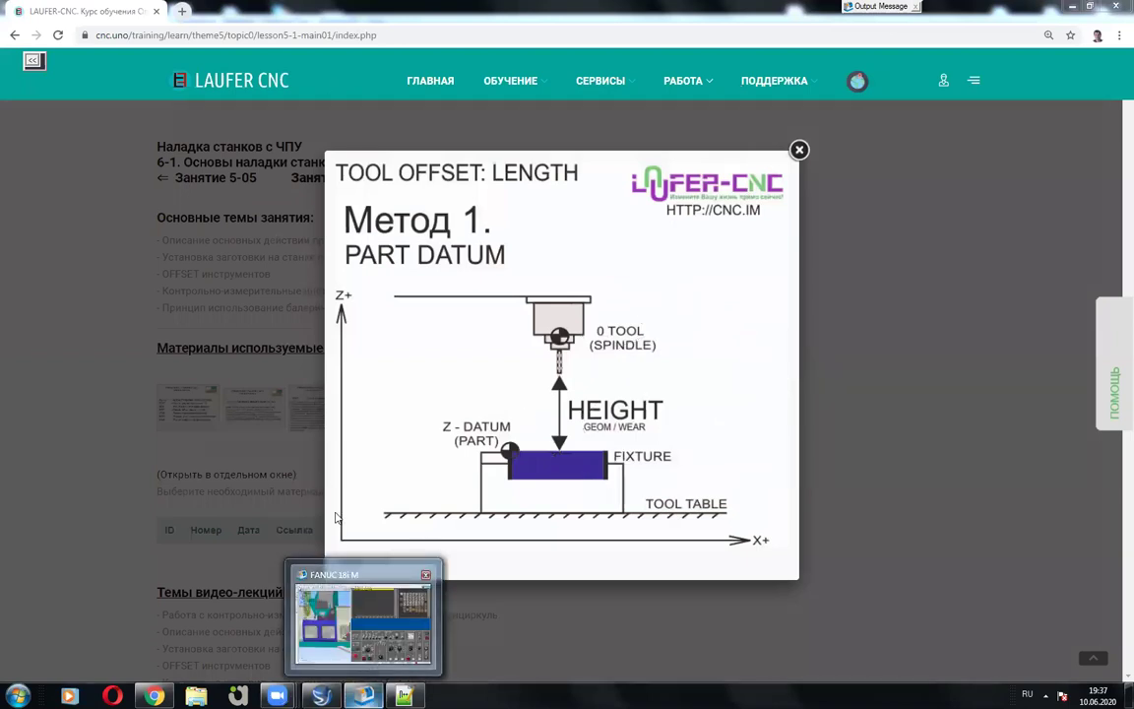
Return to the FANUC simulator and zoom and orbit the 3D view around the workpiece in its vise.
{"action": "key", "text": "alt+Tab"}
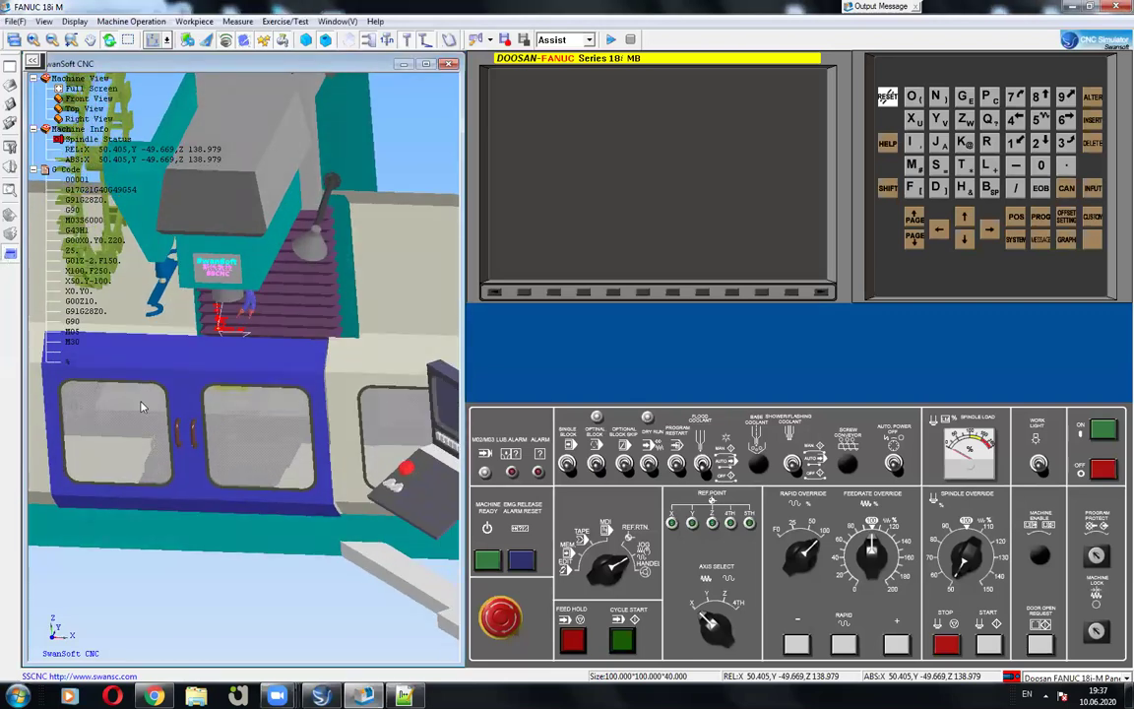
{"action": "scroll", "coordinate": [210, 354], "scroll_direction": "up", "scroll_amount": 3}
{"action": "scroll", "coordinate": [251, 354], "scroll_direction": "up", "scroll_amount": 2}
{"action": "scroll", "coordinate": [295, 393], "scroll_direction": "up", "scroll_amount": 2}
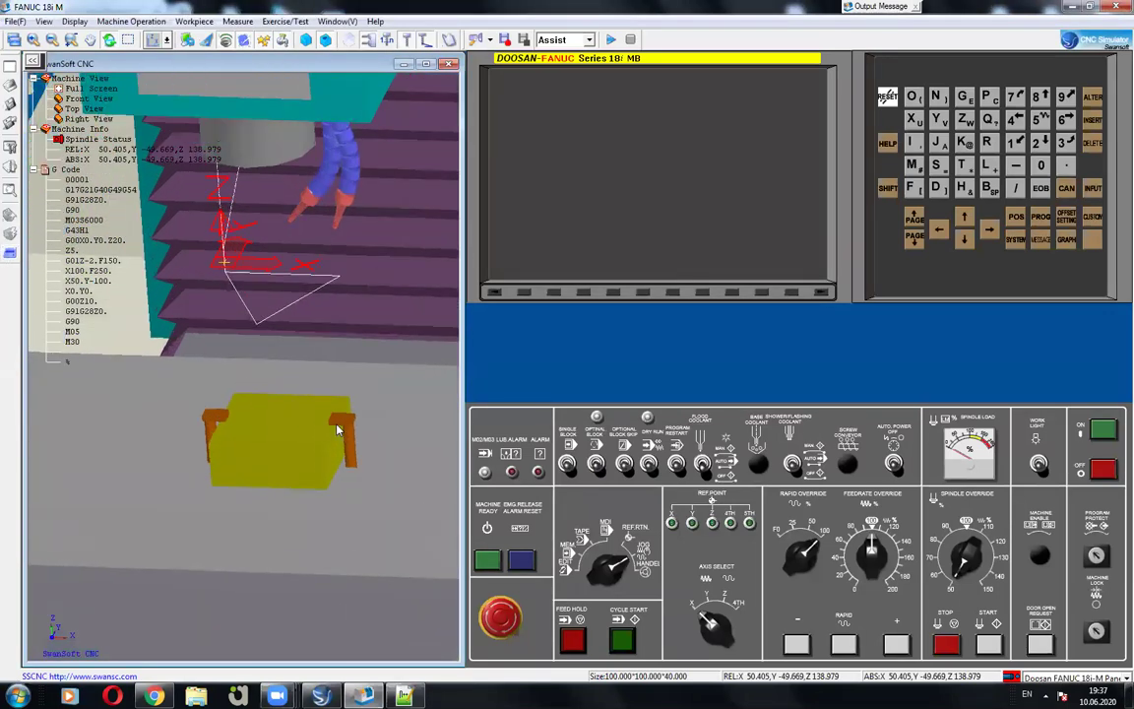
{"action": "mouse_move", "coordinate": [324, 430]}
{"action": "left_mouse_down"}
{"action": "mouse_move", "coordinate": [281, 473]}
{"action": "mouse_move", "coordinate": [317, 473]}
{"action": "left_mouse_up"}
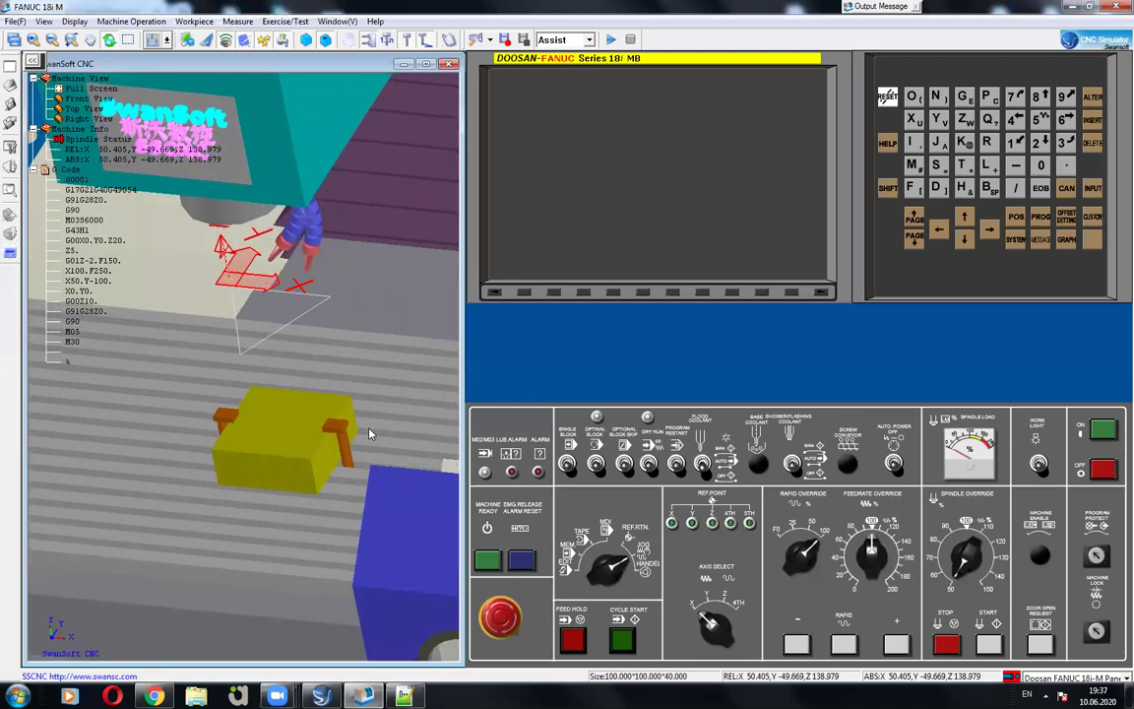
{"action": "left_click_drag", "start_coordinate": [370, 433], "coordinate": [369, 427]}
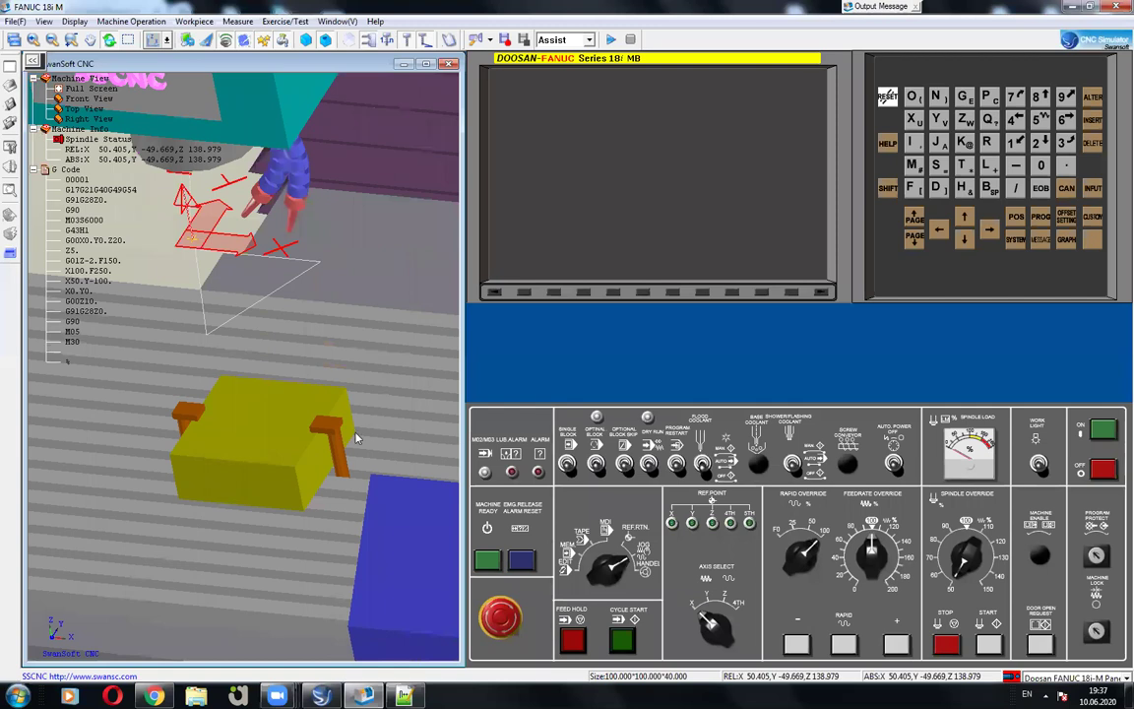
{"action": "left_click_drag", "start_coordinate": [340, 440], "coordinate": [249, 288]}
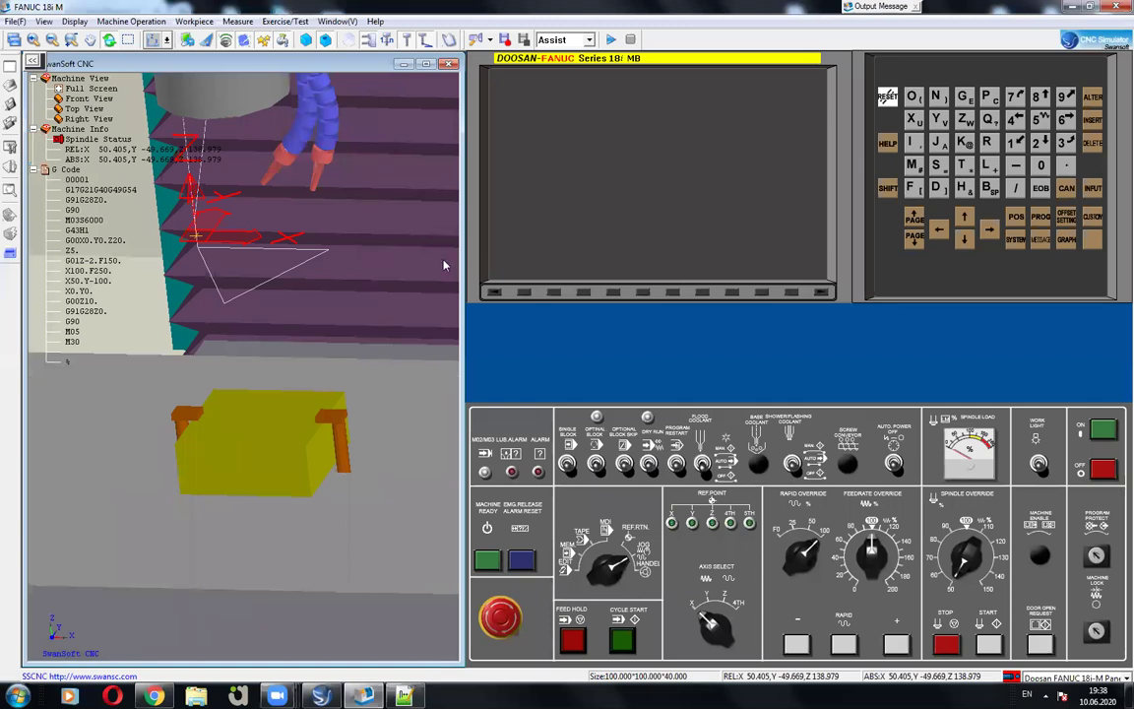
{"action": "left_click", "coordinate": [619, 388]}
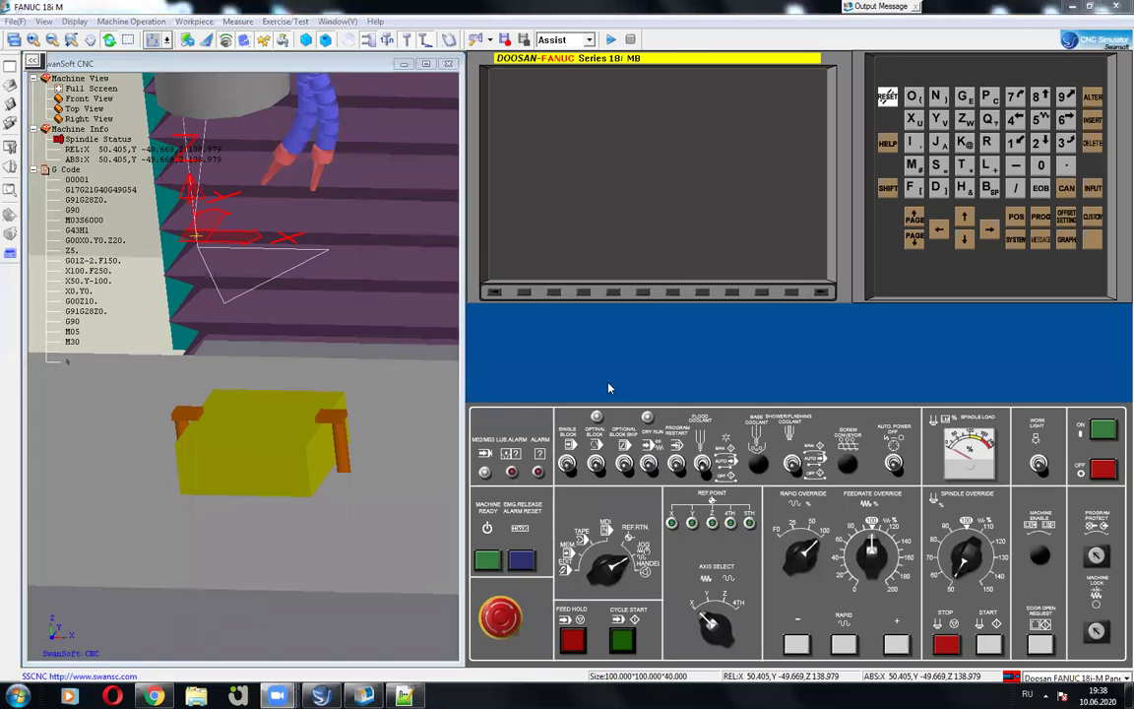
Press the green ON button to power up the FANUC control.
{"action": "left_click", "coordinate": [1103, 428]}
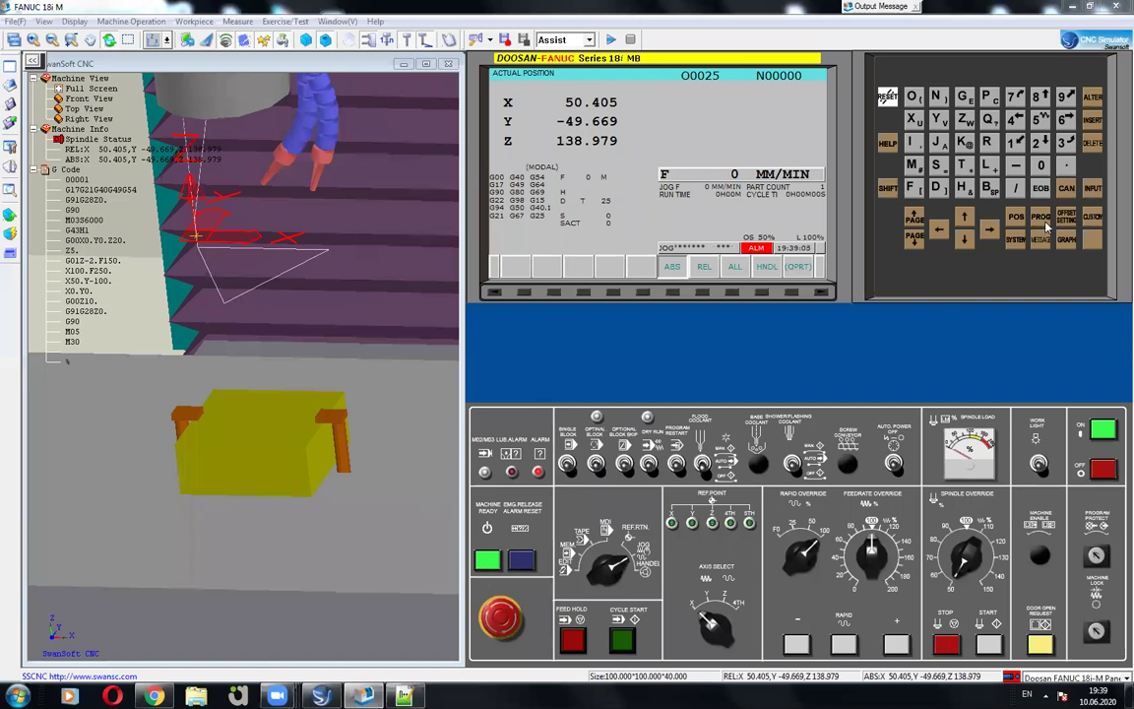
Show all position displays, switch to REF.RTN mode and return the Z axis to its reference point.
{"action": "left_click", "coordinate": [730, 294]}
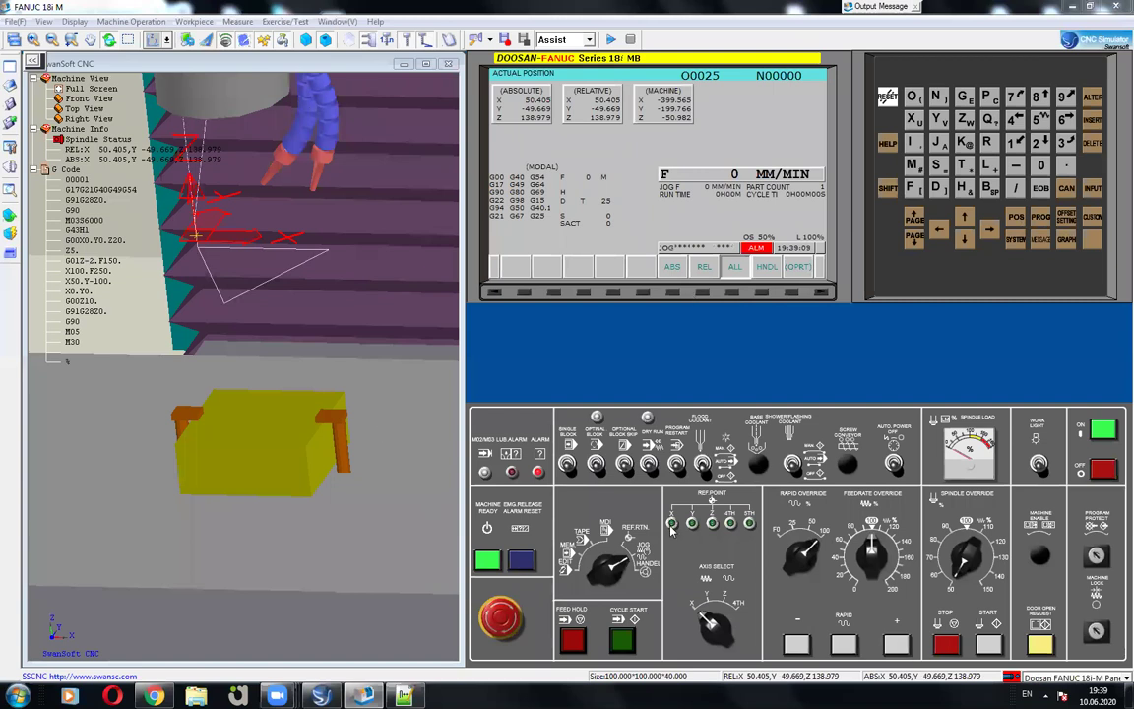
{"action": "left_click", "coordinate": [628, 543]}
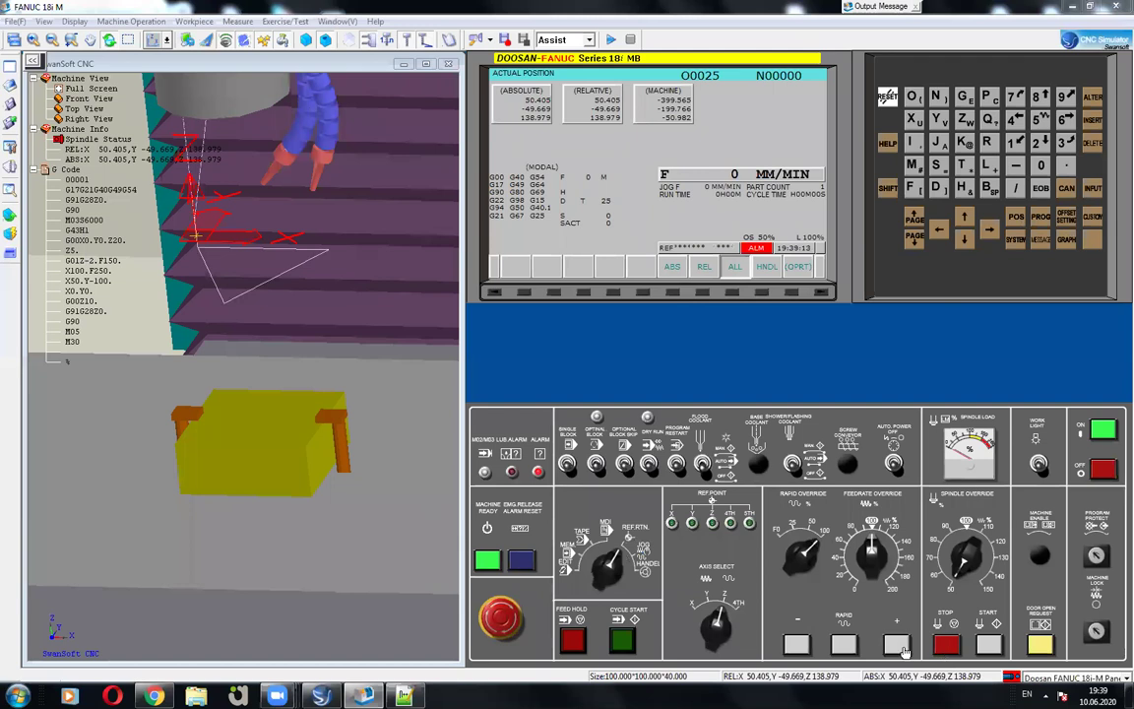
{"action": "left_click", "coordinate": [898, 646]}
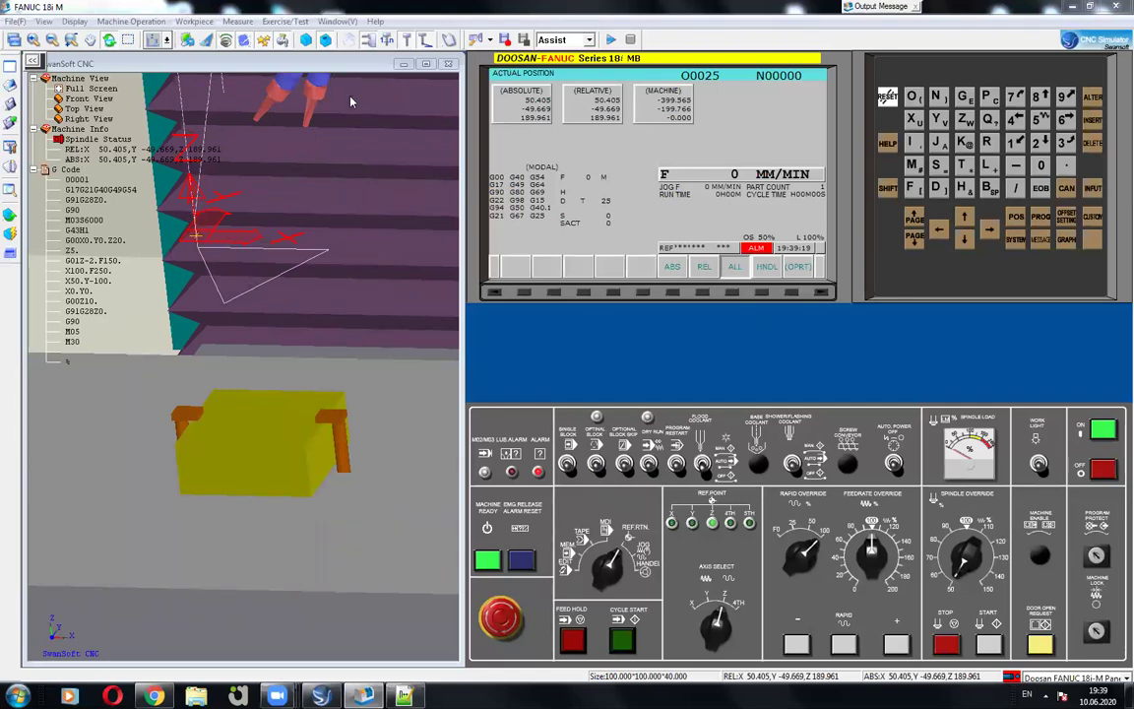
{"action": "key", "text": "alt+shift"}
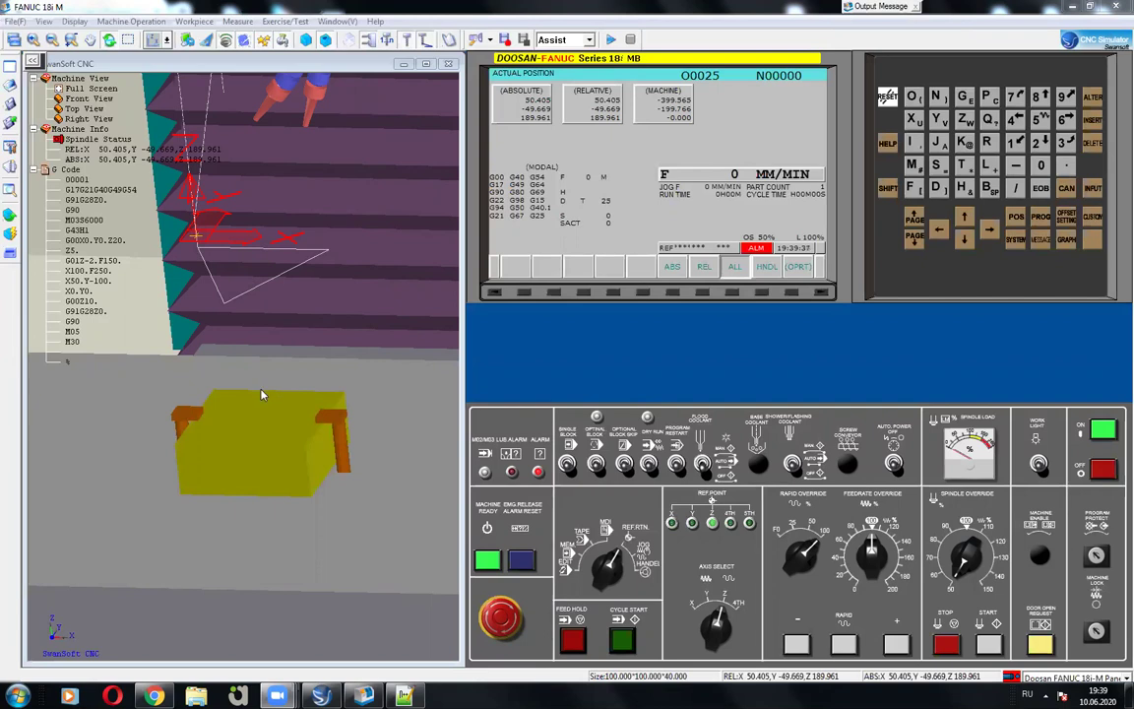
{"action": "middle_click_drag", "start_coordinate": [261, 395], "coordinate": [268, 429]}
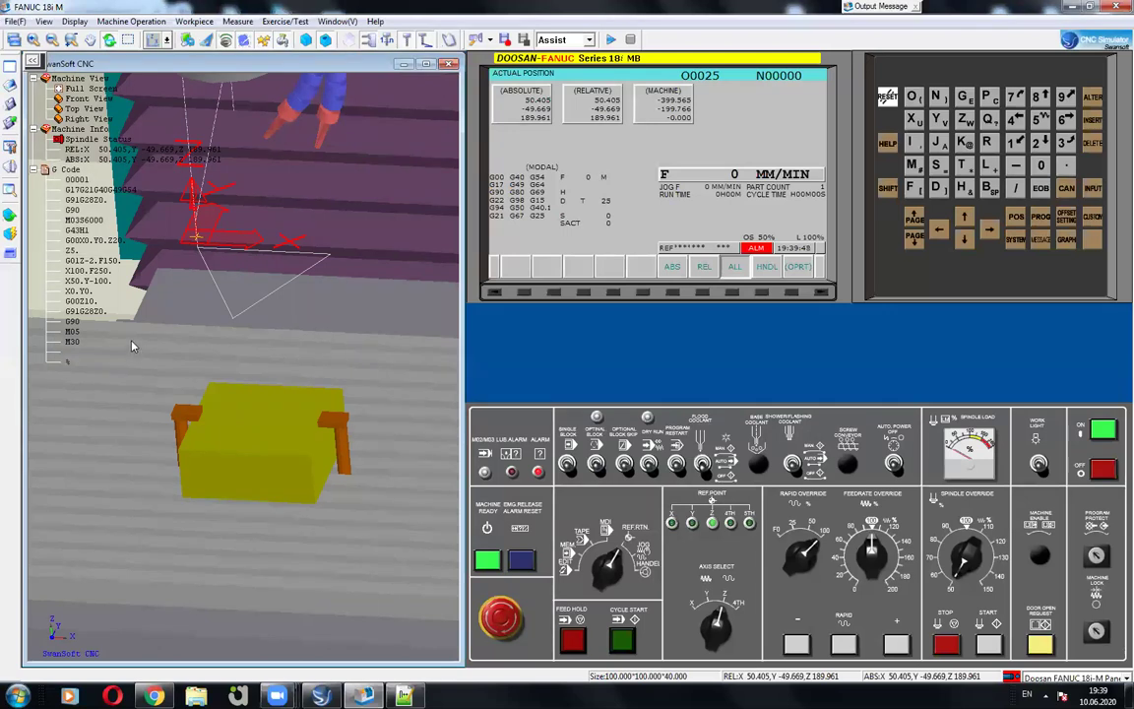
Return the X and Y axes to their reference points so they read 0.000.
{"action": "left_click", "coordinate": [635, 547]}
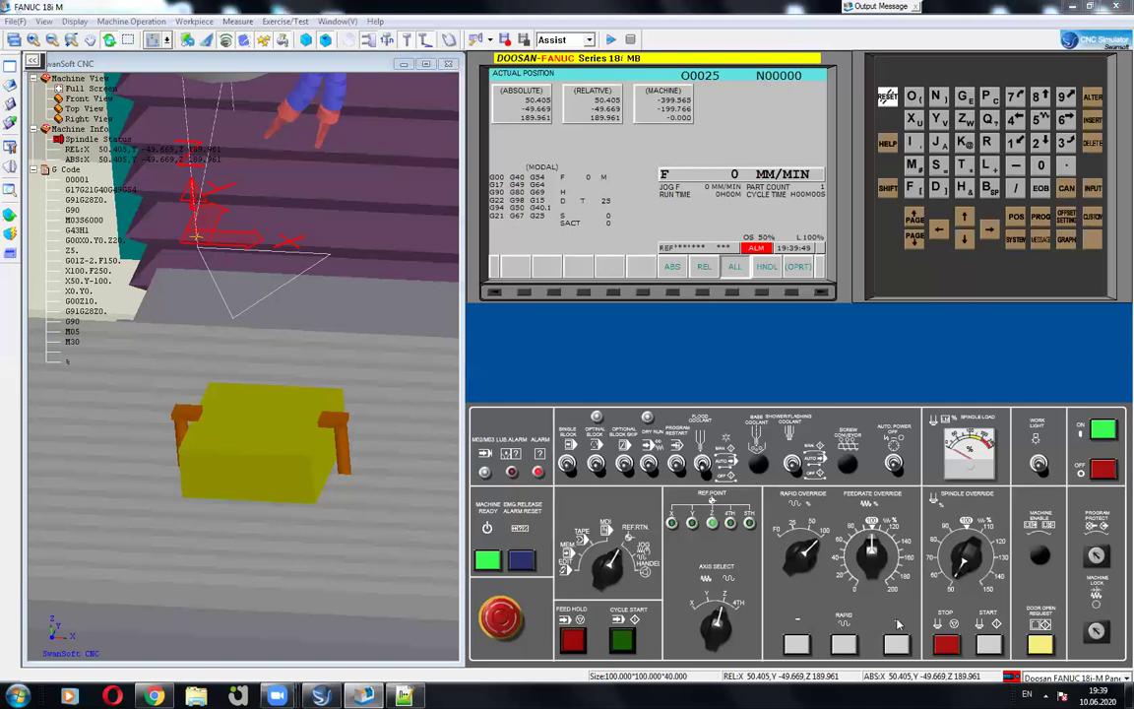
{"action": "left_click", "coordinate": [689, 597]}
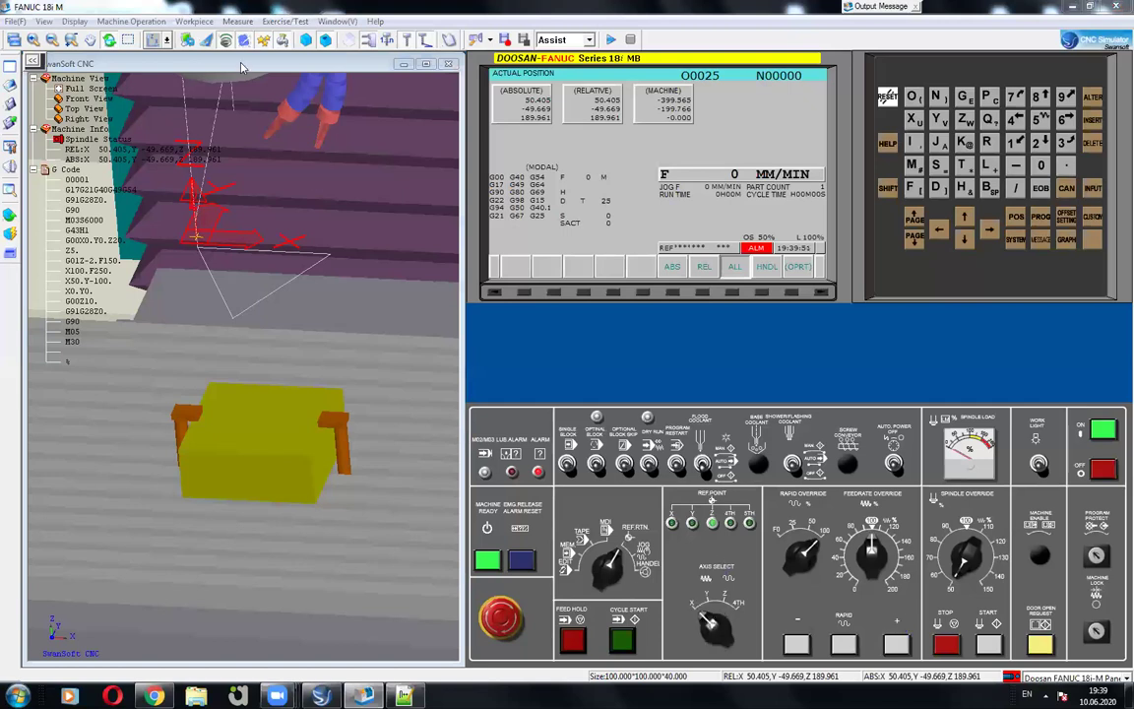
{"action": "left_click", "coordinate": [898, 645]}
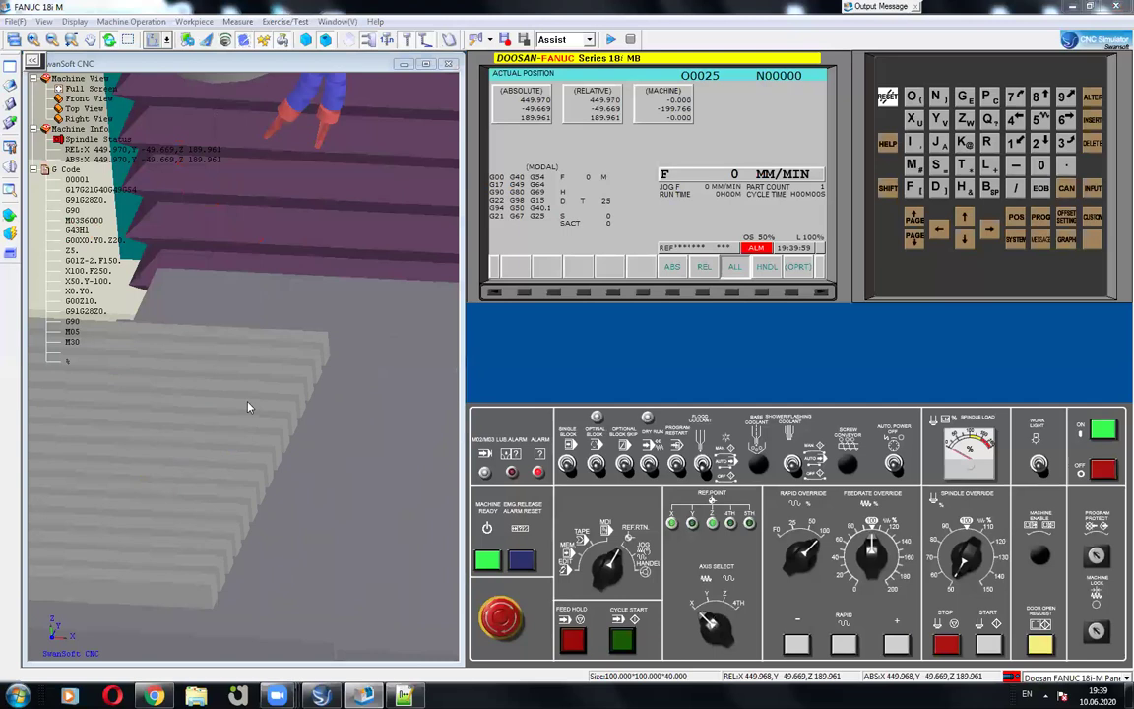
{"action": "scroll", "coordinate": [228, 385], "scroll_direction": "down", "scroll_amount": 3}
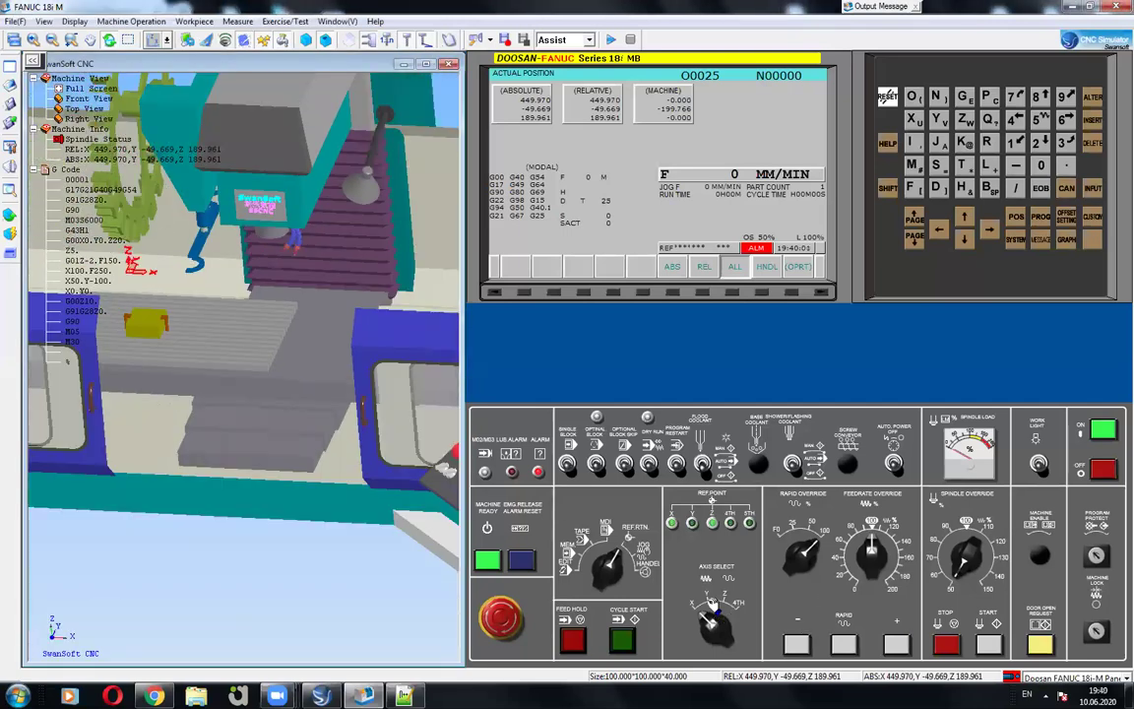
{"action": "left_click", "coordinate": [897, 645]}
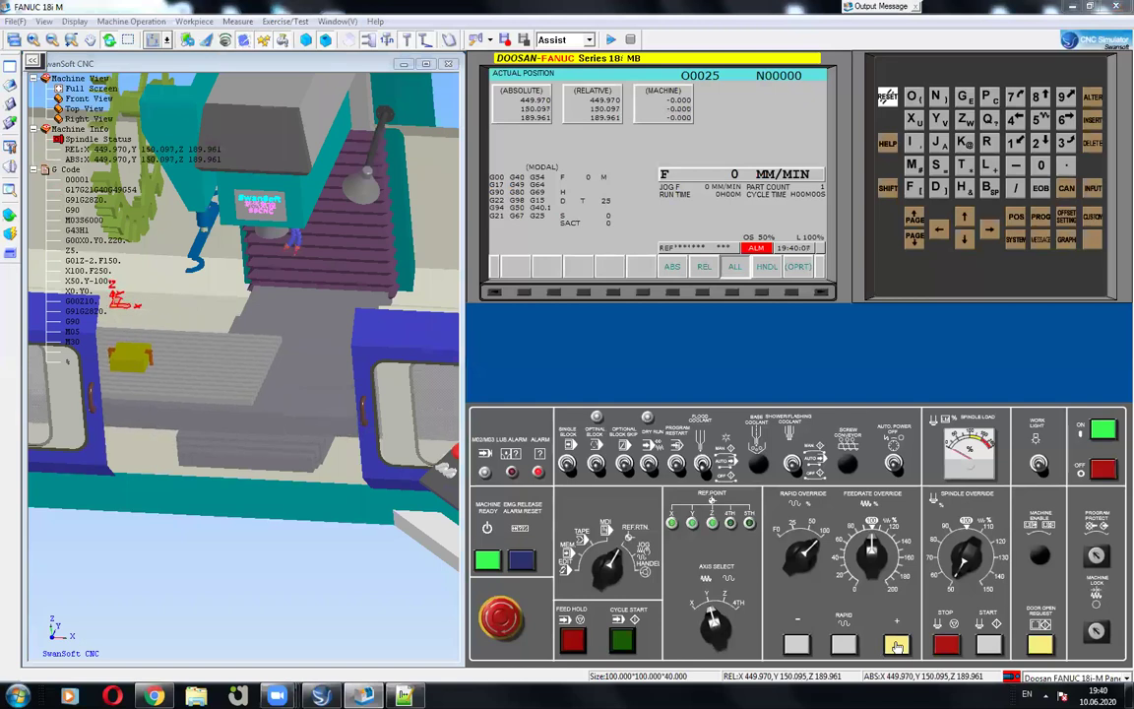
{"action": "left_click", "coordinate": [896, 645]}
{"action": "left_click", "coordinate": [9, 148]}
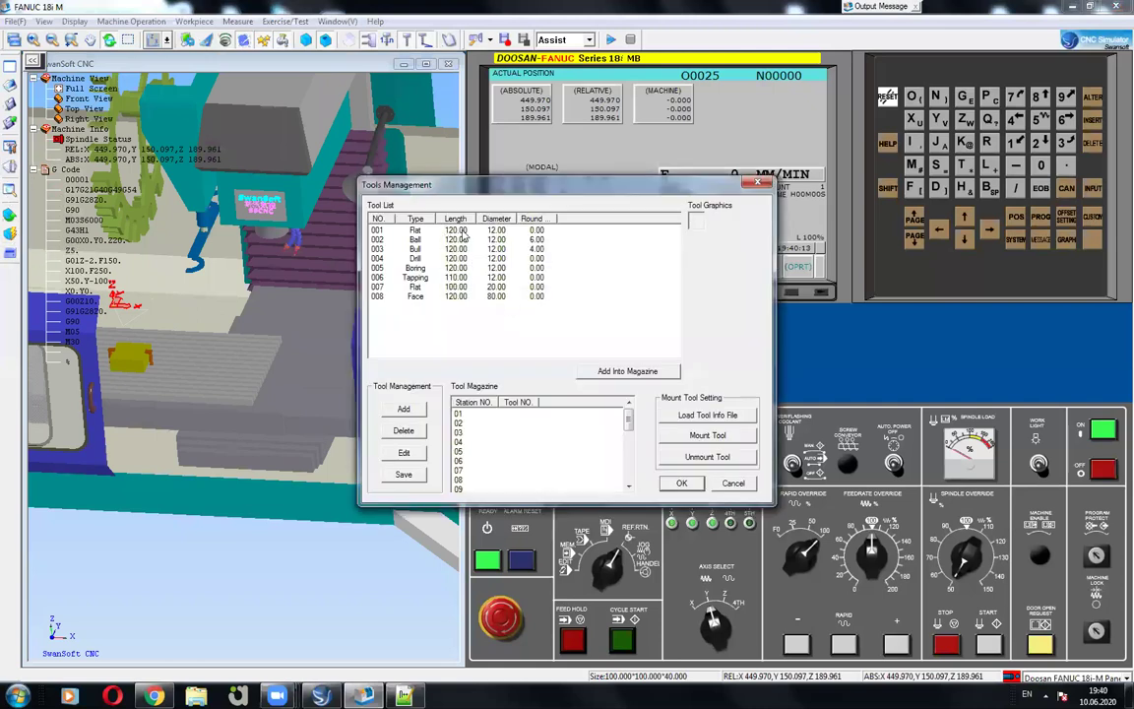
Load flat 120 mm tool 001 into magazine station 1 and confirm with OK.
{"action": "left_click", "coordinate": [463, 231]}
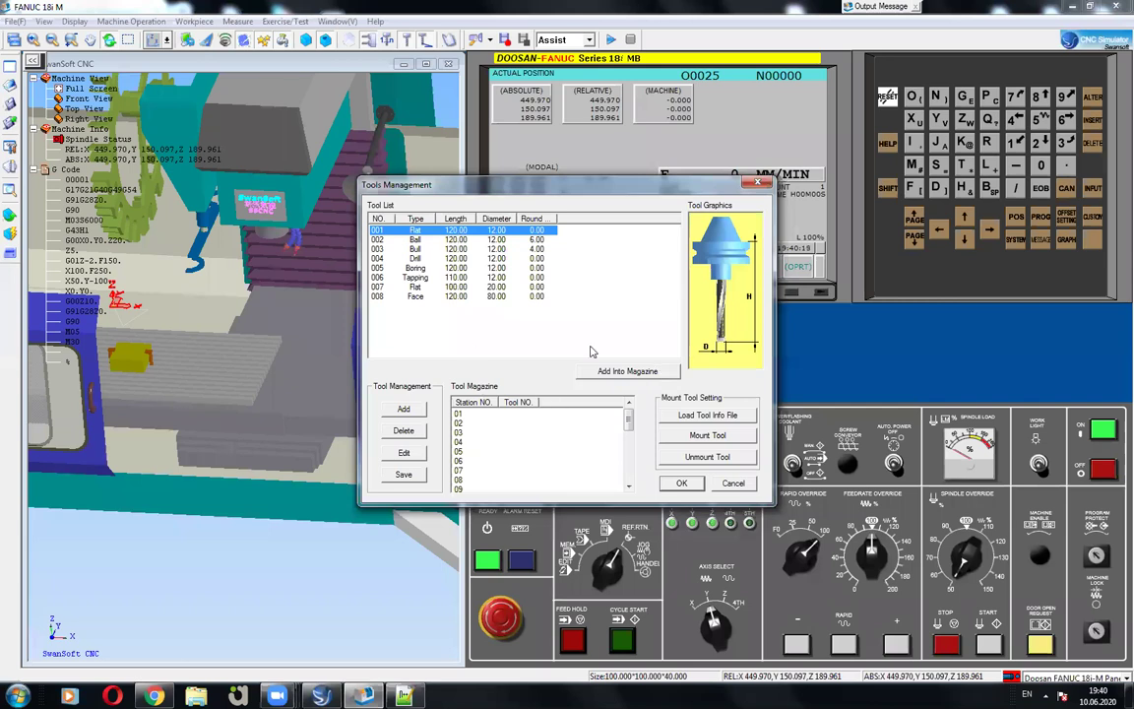
{"action": "left_click", "coordinate": [645, 371]}
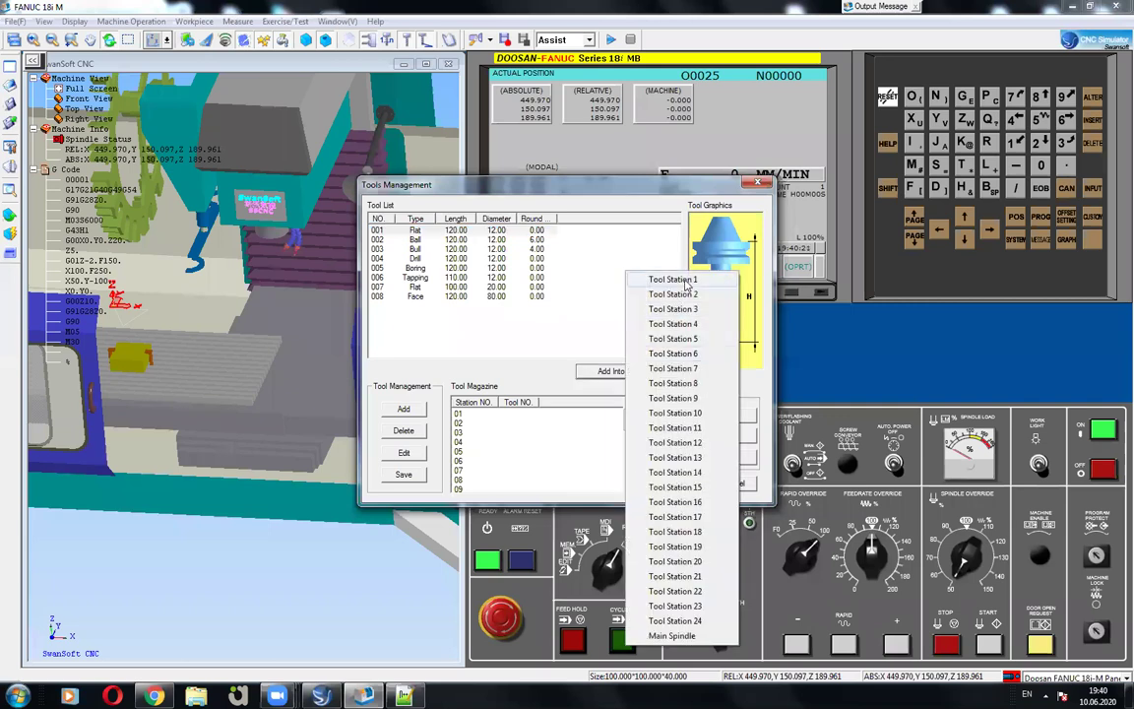
{"action": "left_click", "coordinate": [686, 281]}
{"action": "left_click", "coordinate": [676, 484]}
{"action": "mouse_move", "coordinate": [279, 218]}
{"action": "left_mouse_down"}
{"action": "mouse_move", "coordinate": [71, 220]}
{"action": "mouse_move", "coordinate": [201, 207]}
{"action": "mouse_move", "coordinate": [134, 225]}
{"action": "mouse_move", "coordinate": [113, 326]}
{"action": "mouse_move", "coordinate": [166, 347]}
{"action": "mouse_move", "coordinate": [152, 310]}
{"action": "mouse_move", "coordinate": [173, 295]}
{"action": "mouse_move", "coordinate": [237, 333]}
{"action": "mouse_move", "coordinate": [132, 307]}
{"action": "mouse_move", "coordinate": [191, 312]}
{"action": "left_mouse_up"}
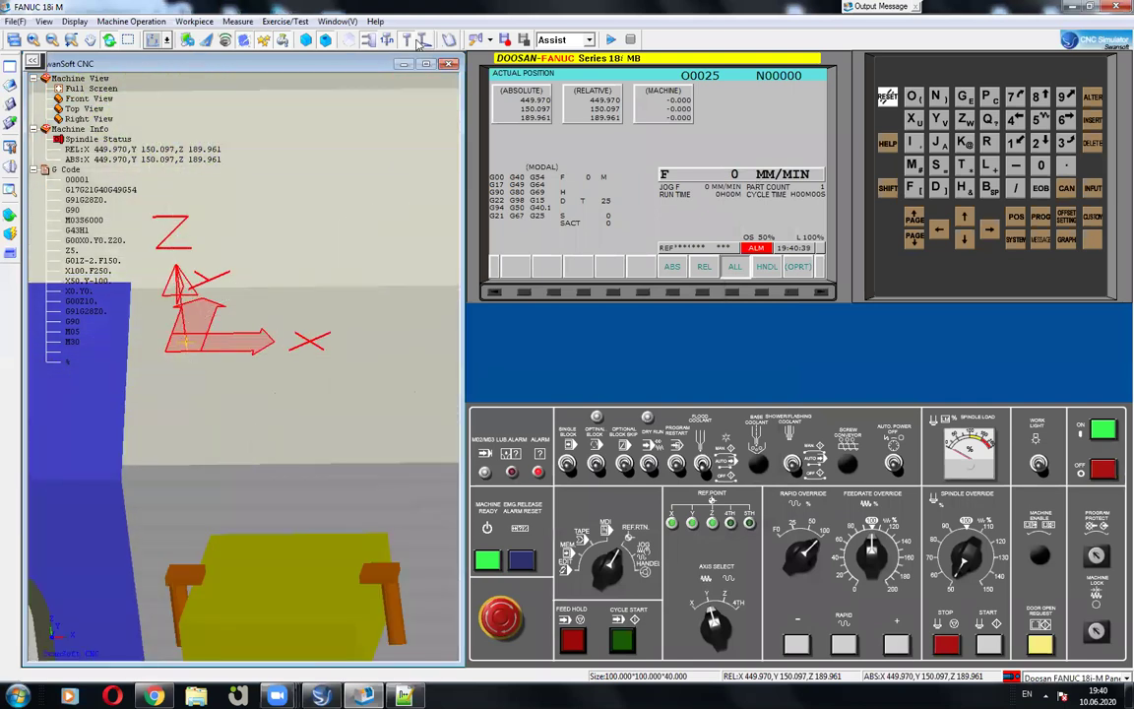
Clear the red axis markings and orbit and zoom close onto the yellow workpiece in its vise.
{"action": "left_click", "coordinate": [383, 43]}
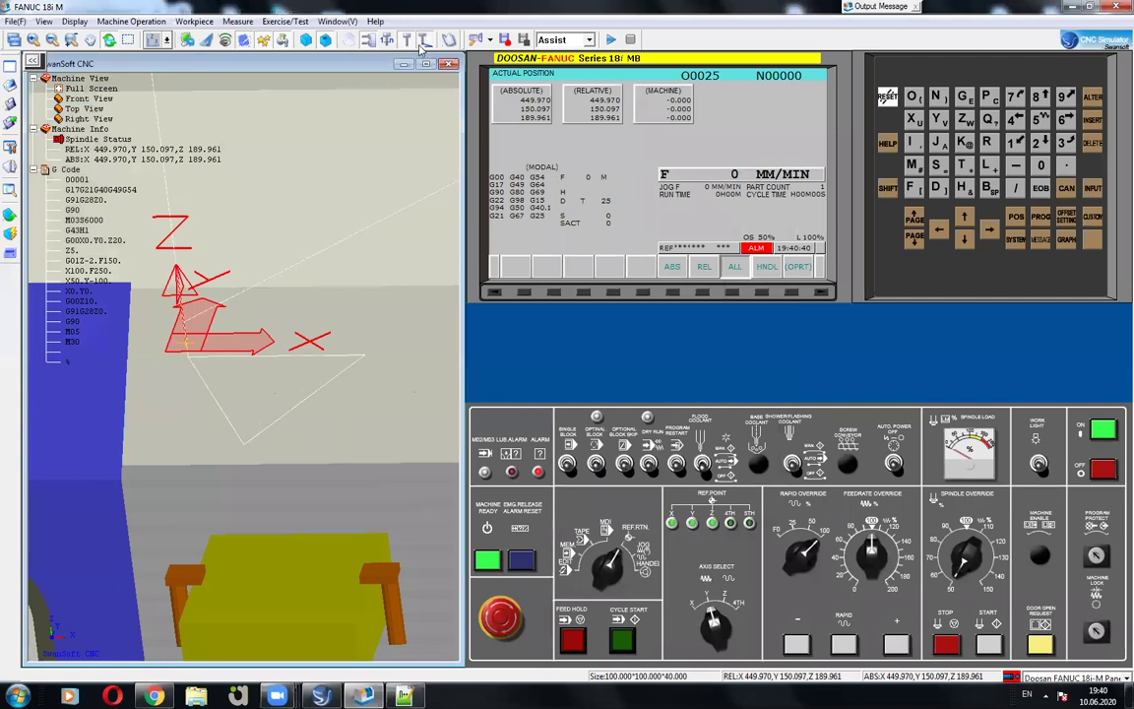
{"action": "left_click", "coordinate": [224, 42]}
{"action": "mouse_move", "coordinate": [277, 255]}
{"action": "left_mouse_down"}
{"action": "mouse_move", "coordinate": [211, 226]}
{"action": "mouse_move", "coordinate": [218, 306]}
{"action": "left_mouse_up"}
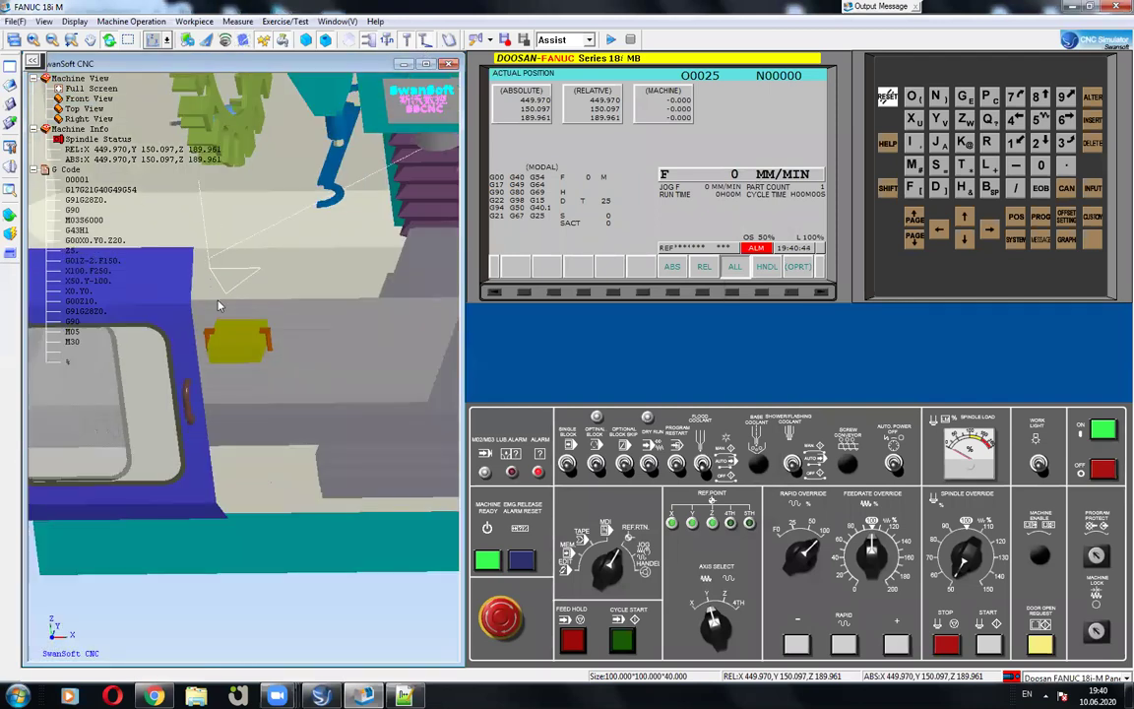
{"action": "left_click", "coordinate": [385, 40]}
{"action": "left_click_drag", "start_coordinate": [301, 271], "coordinate": [235, 362]}
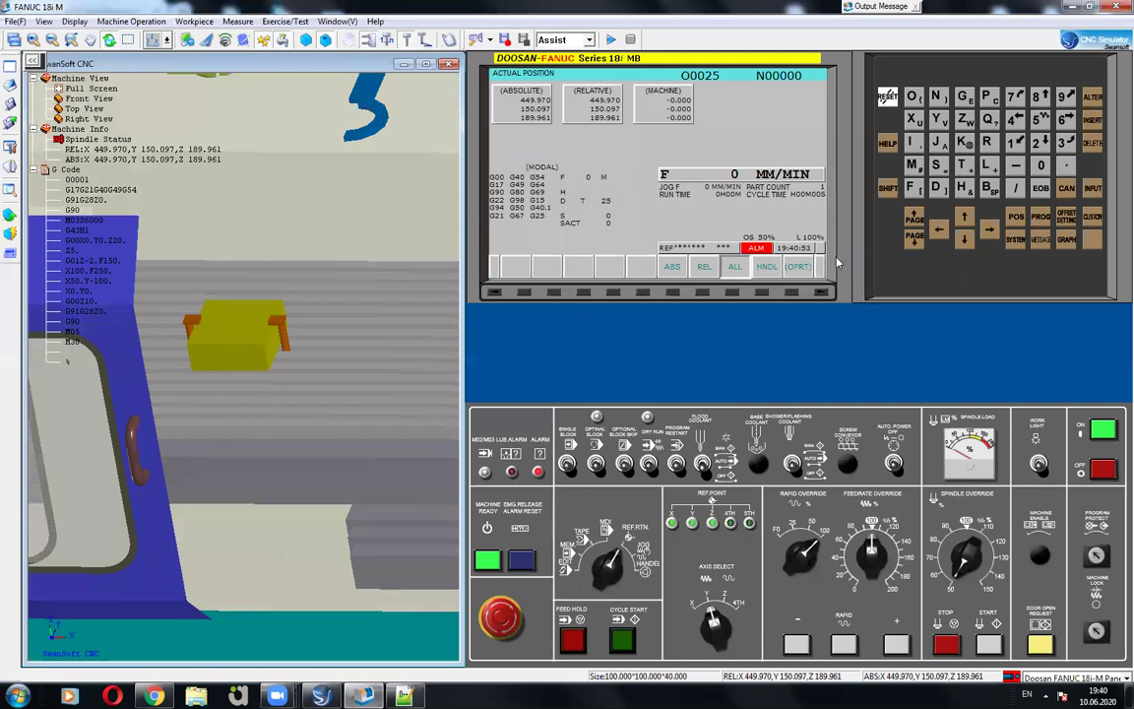
{"action": "scroll", "coordinate": [189, 293], "scroll_direction": "up", "scroll_amount": 2}
{"action": "scroll", "coordinate": [212, 276], "scroll_direction": "up", "scroll_amount": 2}
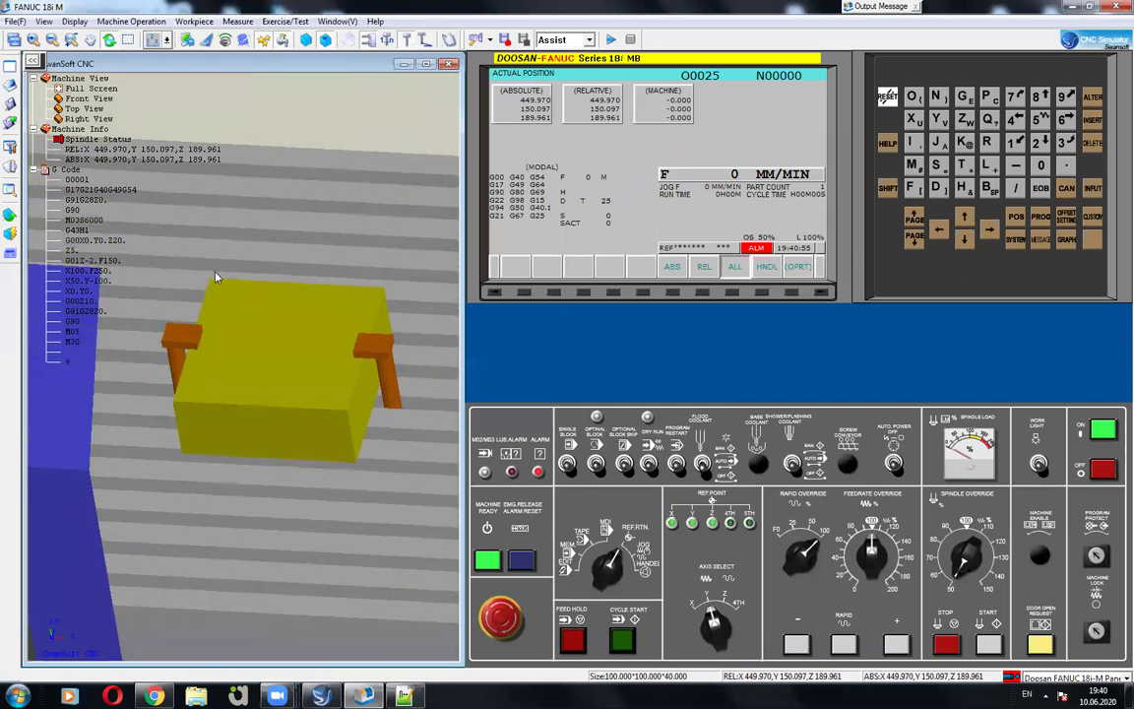
{"action": "scroll", "coordinate": [216, 277], "scroll_direction": "up", "scroll_amount": 2}
{"action": "scroll", "coordinate": [203, 266], "scroll_direction": "down", "scroll_amount": 3}
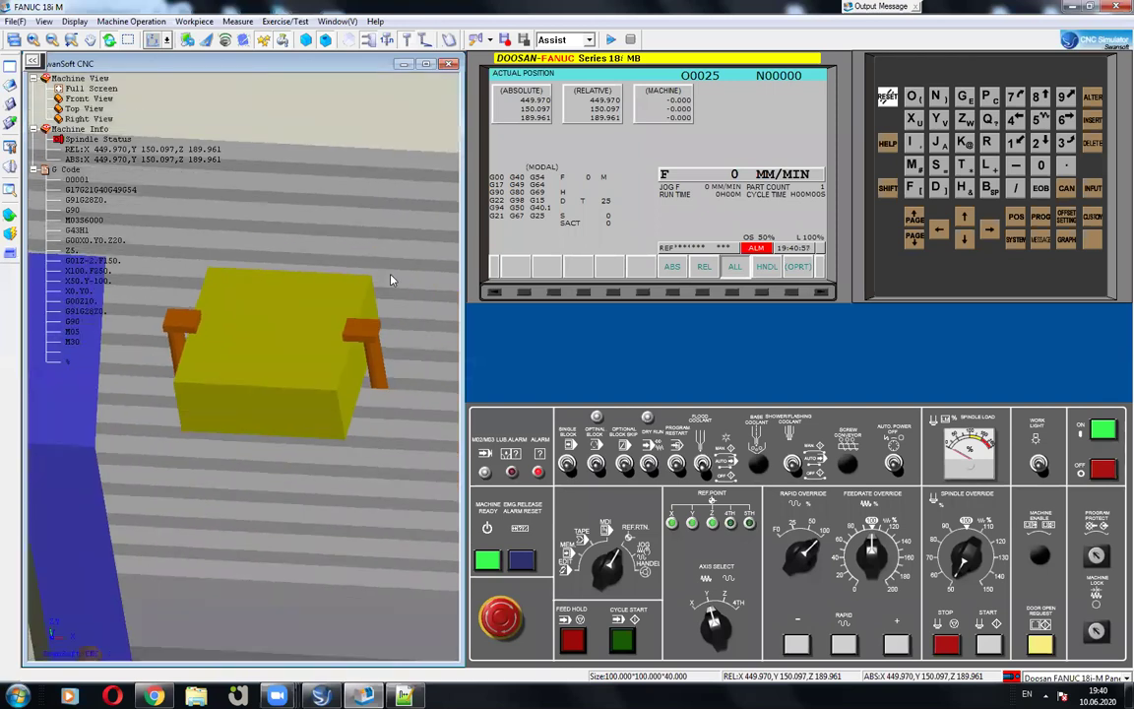
{"action": "mouse_move", "coordinate": [213, 296]}
{"action": "left_mouse_down"}
{"action": "mouse_move", "coordinate": [235, 280]}
{"action": "mouse_move", "coordinate": [271, 307]}
{"action": "mouse_move", "coordinate": [238, 345]}
{"action": "left_mouse_up"}
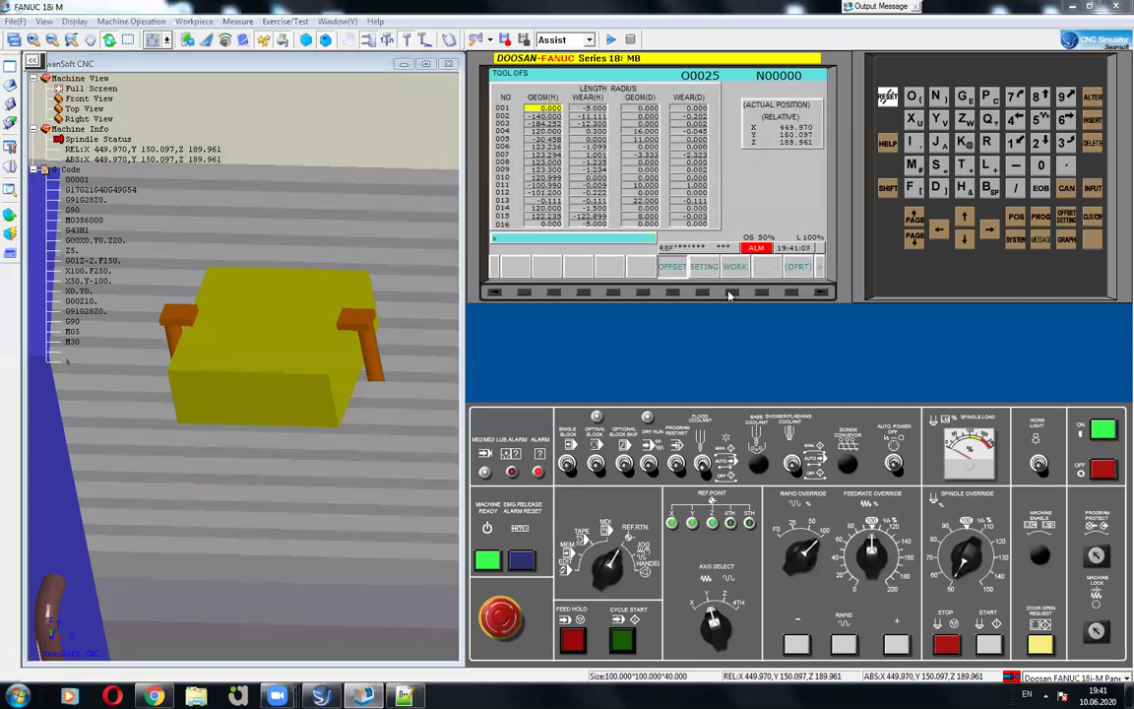
Switch the FANUC screen from TOOL OFS to the WORK coordinates page showing the G54 offsets.
{"action": "left_click", "coordinate": [735, 266]}
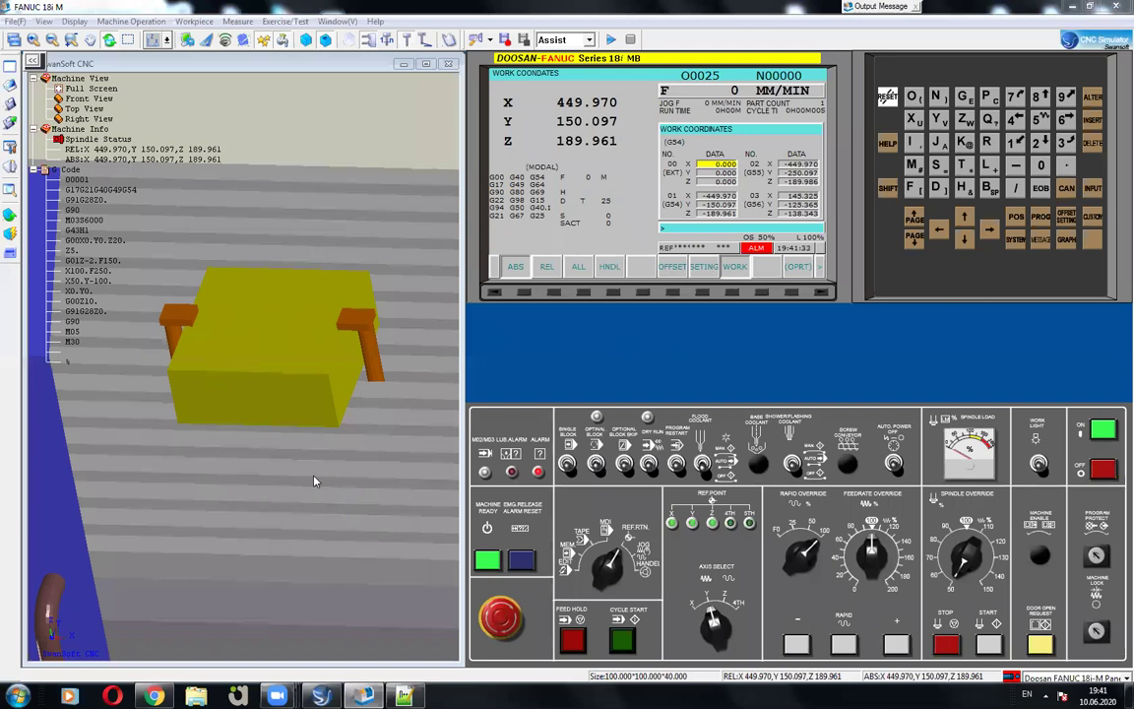
Orbit and zoom the 3D view to a larger, more frontal angle on the yellow workpiece.
{"action": "mouse_move", "coordinate": [222, 316]}
{"action": "left_mouse_down"}
{"action": "mouse_move", "coordinate": [222, 303]}
{"action": "mouse_move", "coordinate": [363, 304]}
{"action": "mouse_move", "coordinate": [299, 327]}
{"action": "left_mouse_up"}
{"action": "scroll", "coordinate": [299, 327], "scroll_direction": "up", "scroll_amount": 2}
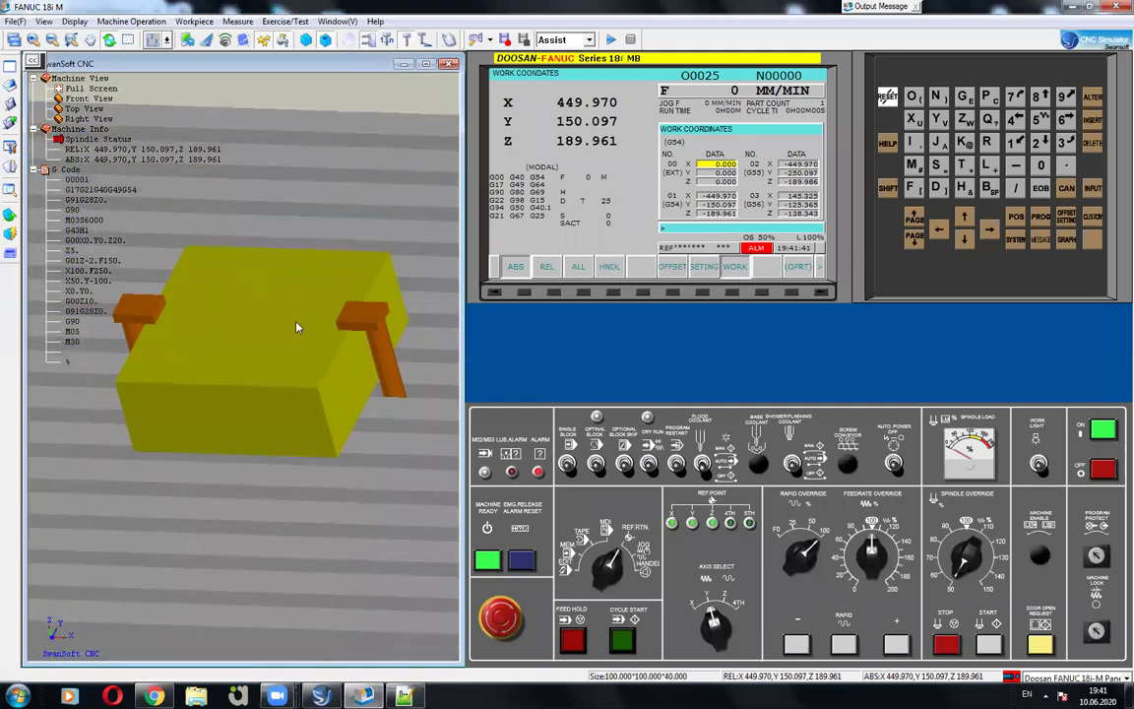
{"action": "left_click_drag", "start_coordinate": [329, 310], "coordinate": [348, 309]}
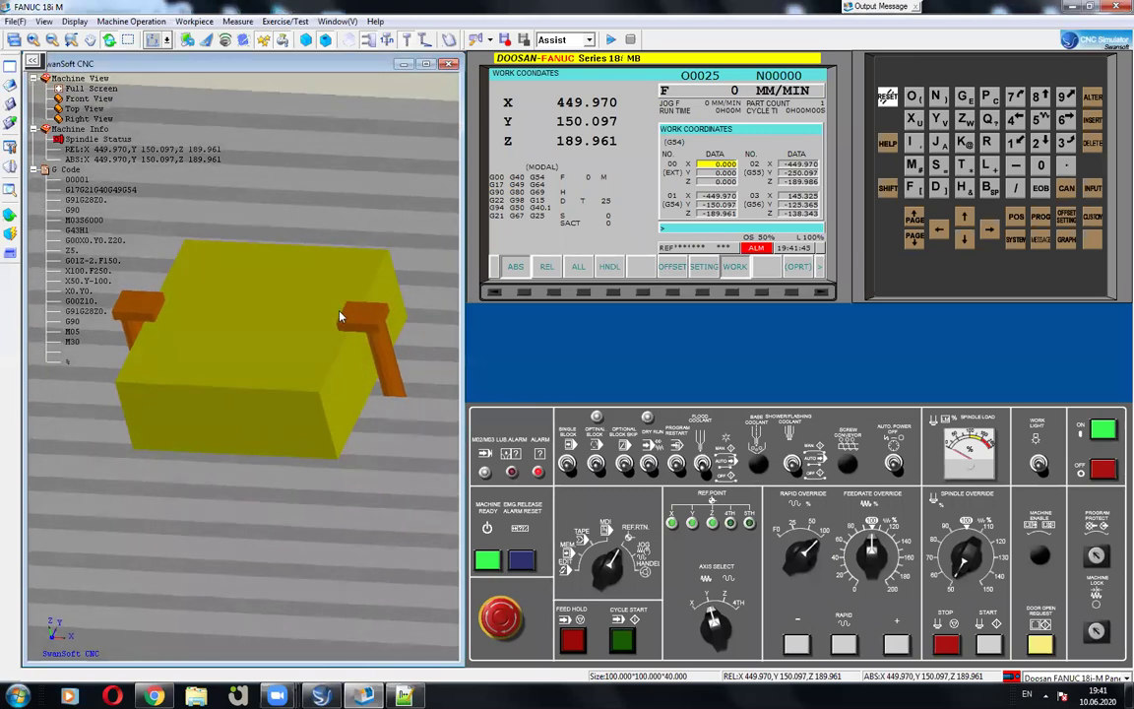
{"action": "mouse_move", "coordinate": [321, 291]}
{"action": "left_mouse_down"}
{"action": "mouse_move", "coordinate": [316, 253]}
{"action": "mouse_move", "coordinate": [317, 283]}
{"action": "left_mouse_up"}
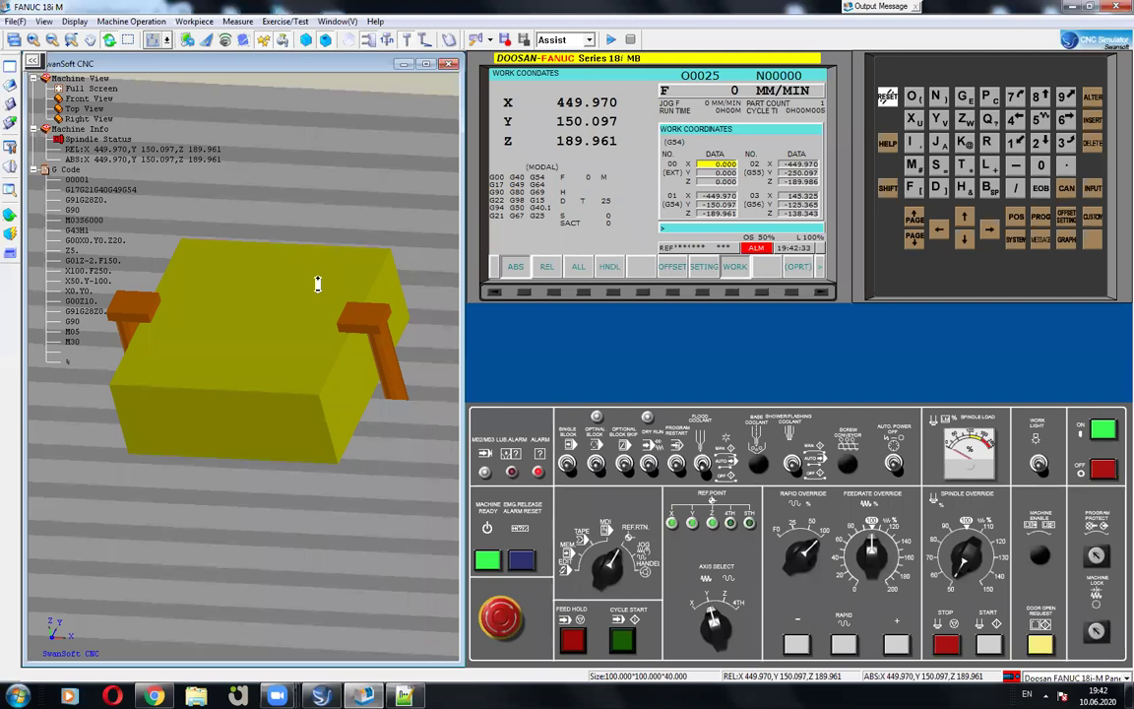
{"action": "mouse_move", "coordinate": [185, 385]}
{"action": "left_mouse_down"}
{"action": "mouse_move", "coordinate": [215, 350]}
{"action": "mouse_move", "coordinate": [288, 156]}
{"action": "left_mouse_up"}
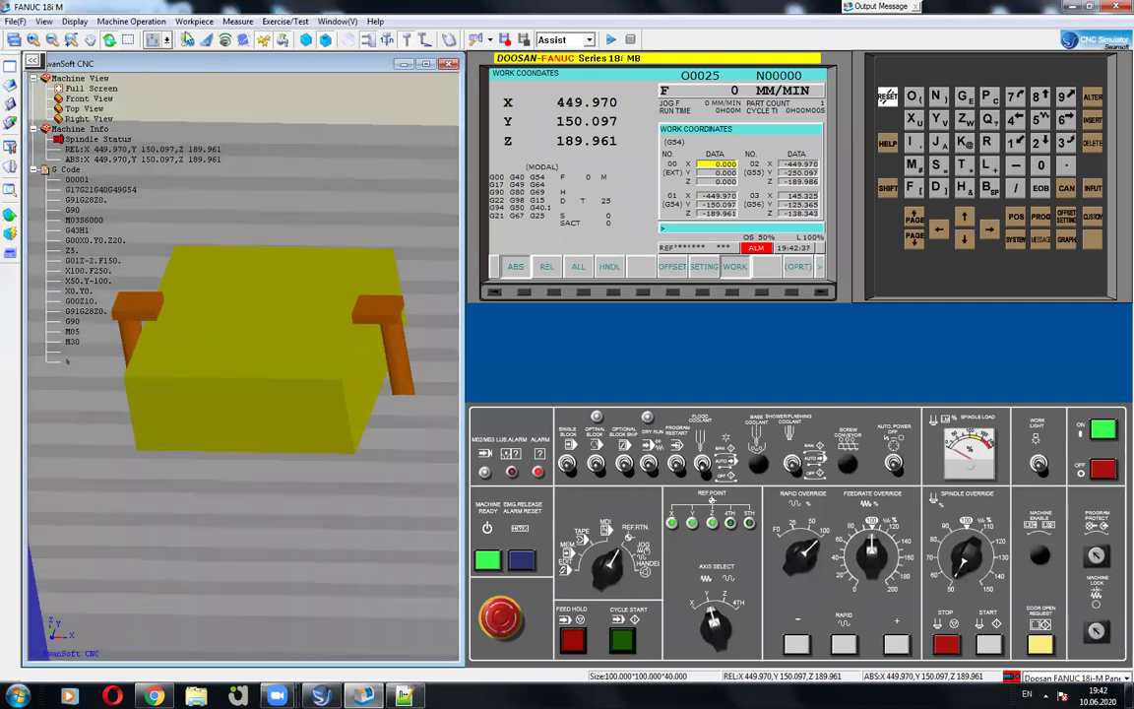
Sketch black pen strokes and marks over the workpiece's top and front.
{"action": "left_click_drag", "start_coordinate": [140, 362], "coordinate": [300, 286]}
{"action": "left_click_drag", "start_coordinate": [228, 261], "coordinate": [300, 249]}
{"action": "left_click_drag", "start_coordinate": [288, 409], "coordinate": [293, 434]}
{"action": "left_click_drag", "start_coordinate": [276, 325], "coordinate": [281, 366]}
{"action": "mouse_move", "coordinate": [280, 265]}
{"action": "left_mouse_down"}
{"action": "mouse_move", "coordinate": [262, 295]}
{"action": "mouse_move", "coordinate": [347, 418]}
{"action": "left_mouse_up"}
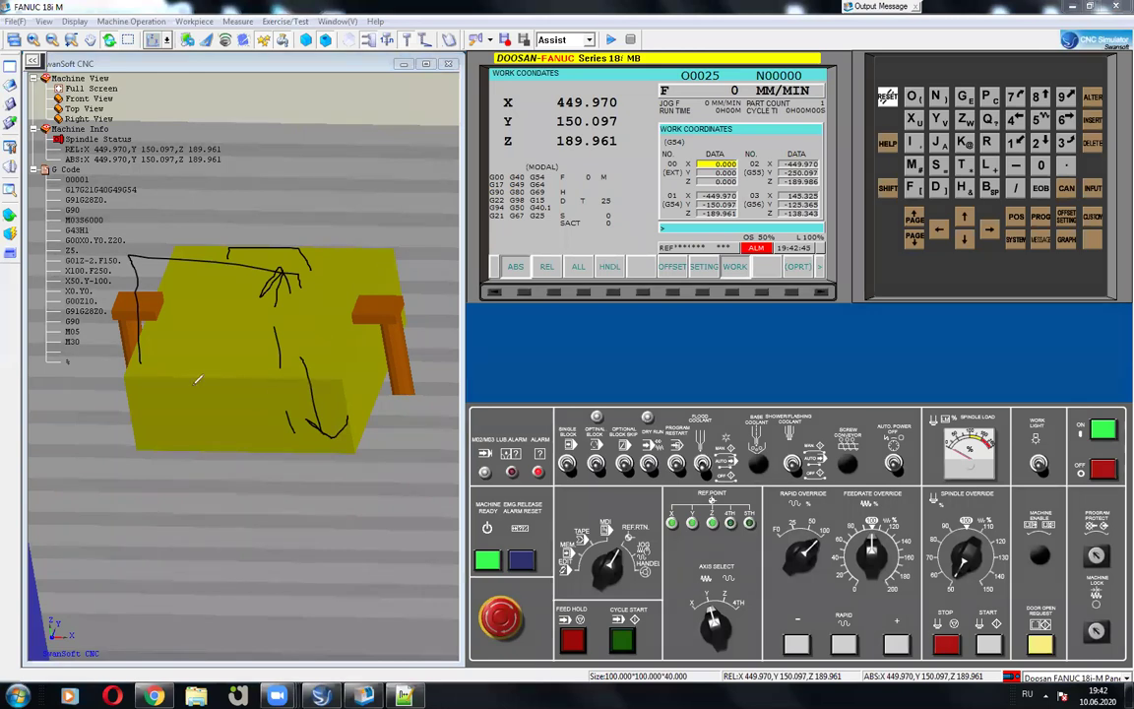
Draw a line down the block's left side, bracket the right clamp, add a vertical tool line and a cross.
{"action": "left_click_drag", "start_coordinate": [163, 284], "coordinate": [133, 352]}
{"action": "left_click_drag", "start_coordinate": [338, 283], "coordinate": [356, 349]}
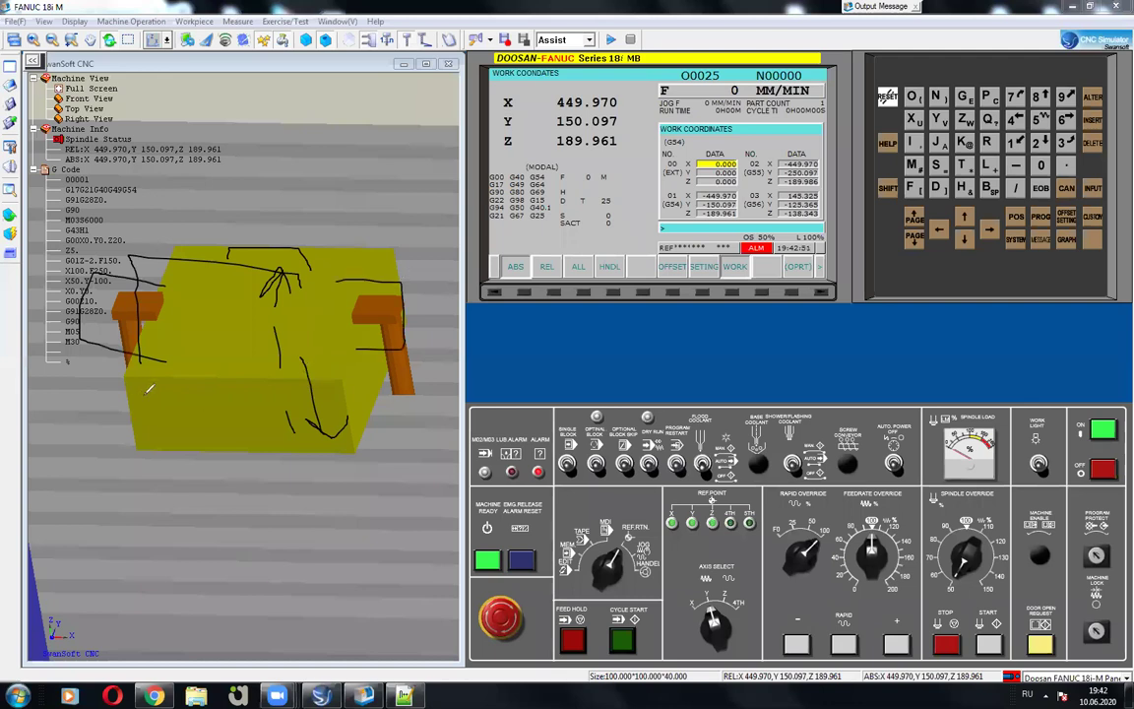
{"action": "left_click_drag", "start_coordinate": [331, 188], "coordinate": [374, 229]}
{"action": "left_click_drag", "start_coordinate": [321, 252], "coordinate": [351, 273]}
{"action": "left_click_drag", "start_coordinate": [351, 253], "coordinate": [333, 278]}
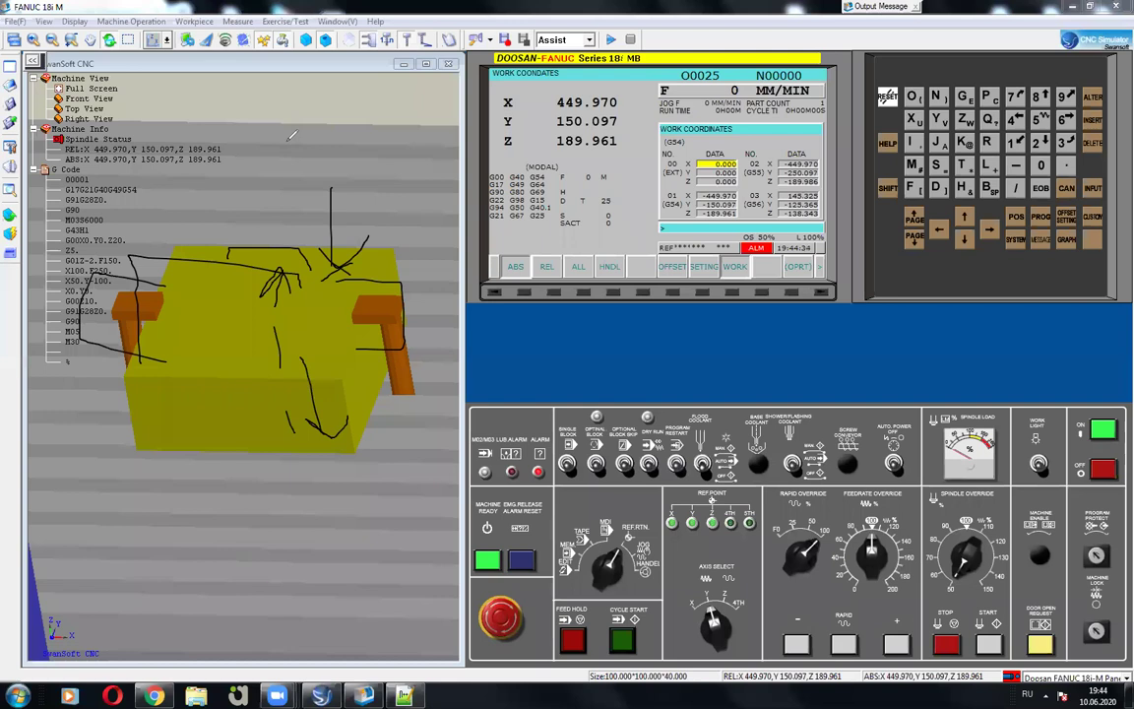
Draw the table surface line and hatch the floor area beneath the block.
{"action": "left_click_drag", "start_coordinate": [99, 450], "coordinate": [462, 454]}
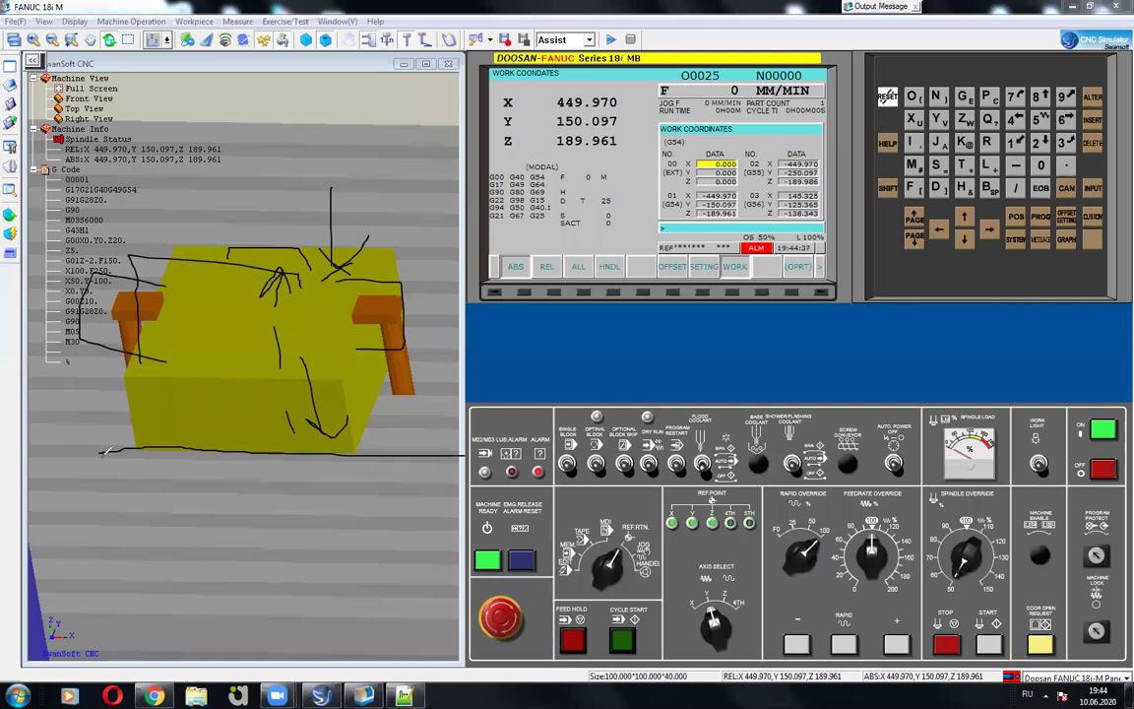
{"action": "left_click_drag", "start_coordinate": [98, 453], "coordinate": [32, 529]}
{"action": "left_click_drag", "start_coordinate": [145, 463], "coordinate": [67, 537]}
{"action": "left_click_drag", "start_coordinate": [256, 453], "coordinate": [158, 529]}
{"action": "left_click_drag", "start_coordinate": [340, 463], "coordinate": [292, 512]}
{"action": "left_click_drag", "start_coordinate": [402, 470], "coordinate": [352, 512]}
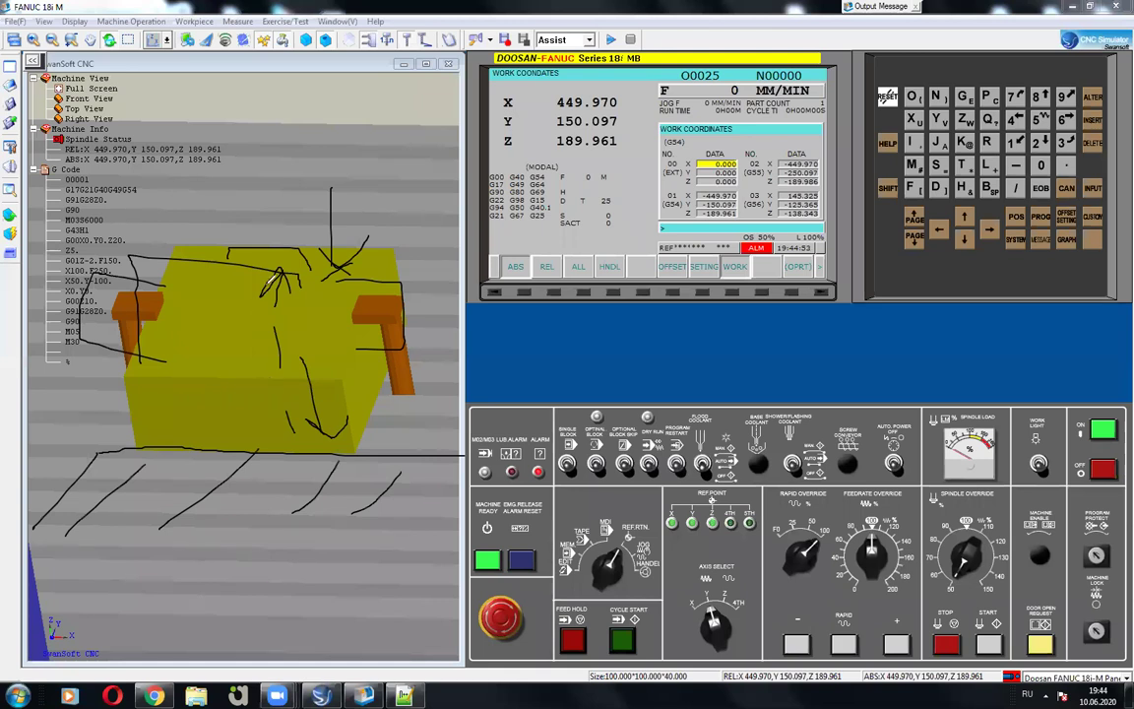
Sketch a tool tip below the block, a dashed line beneath it, and a circled point.
{"action": "mouse_move", "coordinate": [274, 284]}
{"action": "left_mouse_down"}
{"action": "mouse_move", "coordinate": [263, 317]}
{"action": "mouse_move", "coordinate": [270, 444]}
{"action": "mouse_move", "coordinate": [276, 246]}
{"action": "mouse_move", "coordinate": [282, 461]}
{"action": "left_mouse_up"}
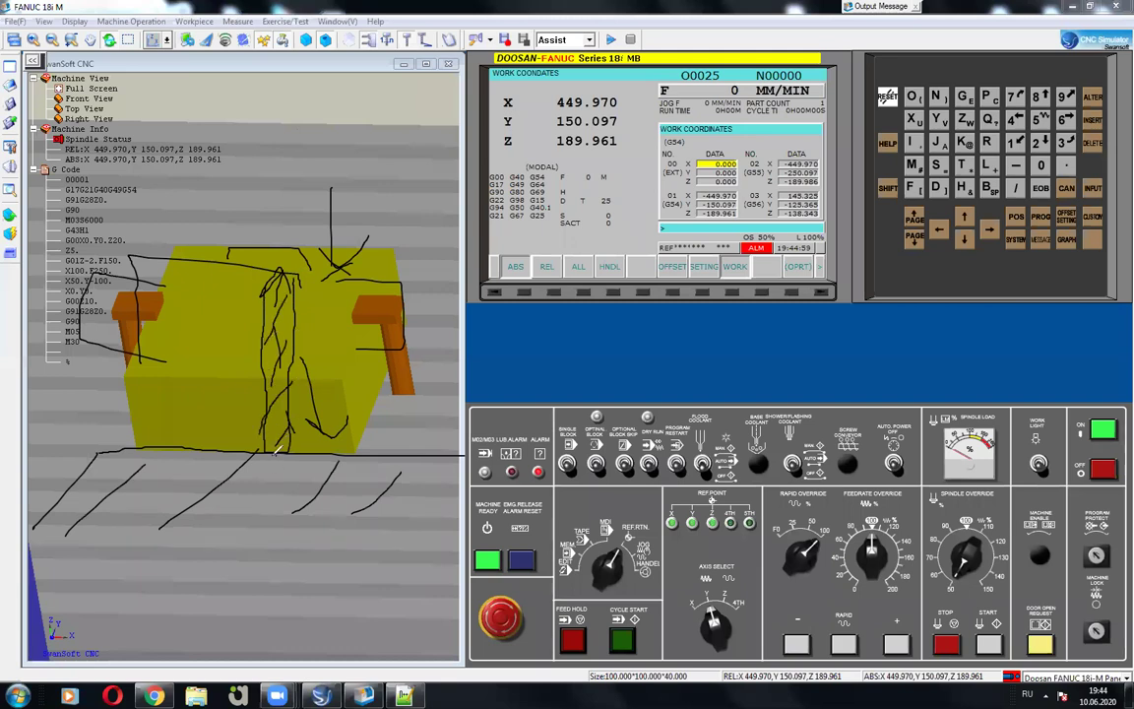
{"action": "mouse_move", "coordinate": [270, 455]}
{"action": "left_mouse_down"}
{"action": "mouse_move", "coordinate": [292, 466]}
{"action": "mouse_move", "coordinate": [289, 480]}
{"action": "left_mouse_up"}
{"action": "left_click_drag", "start_coordinate": [142, 450], "coordinate": [414, 463]}
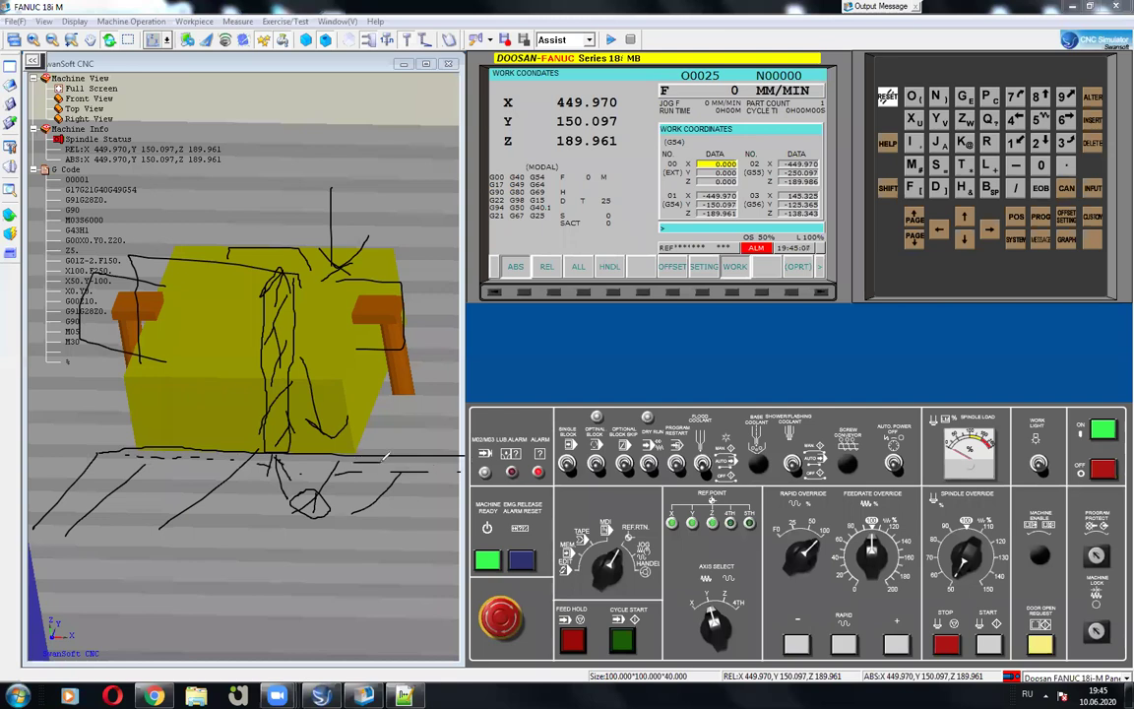
{"action": "left_click_drag", "start_coordinate": [399, 449], "coordinate": [448, 479]}
Trace the block's edges, add loops at left, circle the lower-left corner, and draw a tool path.
{"action": "mouse_move", "coordinate": [125, 325]}
{"action": "left_mouse_down"}
{"action": "mouse_move", "coordinate": [127, 399]}
{"action": "mouse_move", "coordinate": [497, 407]}
{"action": "left_mouse_up"}
{"action": "mouse_move", "coordinate": [124, 394]}
{"action": "left_mouse_down"}
{"action": "mouse_move", "coordinate": [623, 277]}
{"action": "mouse_move", "coordinate": [621, 434]}
{"action": "left_mouse_up"}
{"action": "left_click_drag", "start_coordinate": [29, 259], "coordinate": [108, 287]}
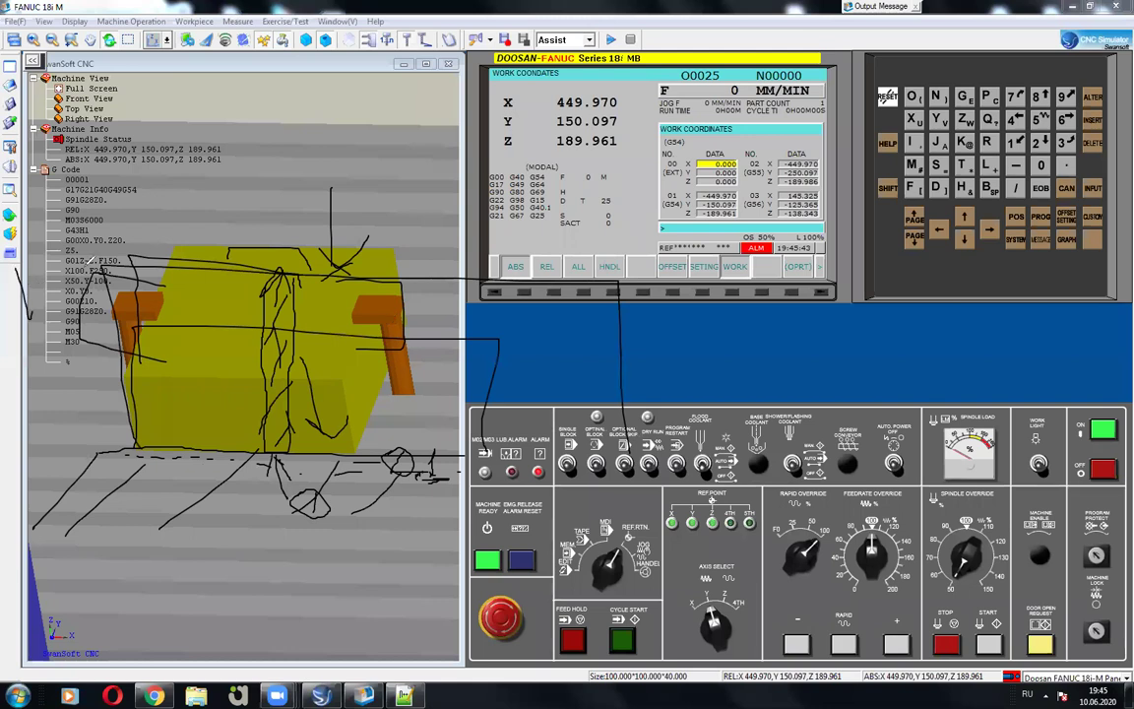
{"action": "left_click_drag", "start_coordinate": [54, 361], "coordinate": [89, 307]}
{"action": "mouse_move", "coordinate": [30, 197]}
{"action": "left_mouse_down"}
{"action": "mouse_move", "coordinate": [54, 189]}
{"action": "mouse_move", "coordinate": [93, 221]}
{"action": "mouse_move", "coordinate": [148, 202]}
{"action": "left_mouse_up"}
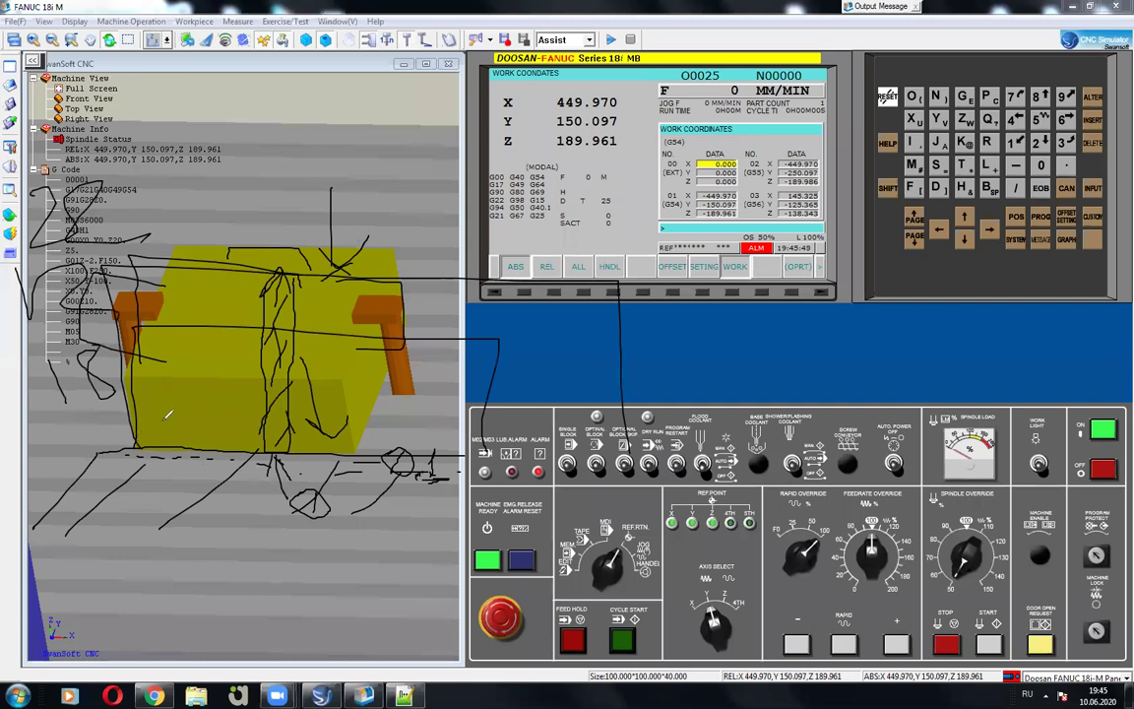
{"action": "mouse_move", "coordinate": [376, 436]}
{"action": "left_mouse_down"}
{"action": "mouse_move", "coordinate": [444, 434]}
{"action": "mouse_move", "coordinate": [303, 441]}
{"action": "left_mouse_up"}
{"action": "left_click_drag", "start_coordinate": [144, 445], "coordinate": [65, 437]}
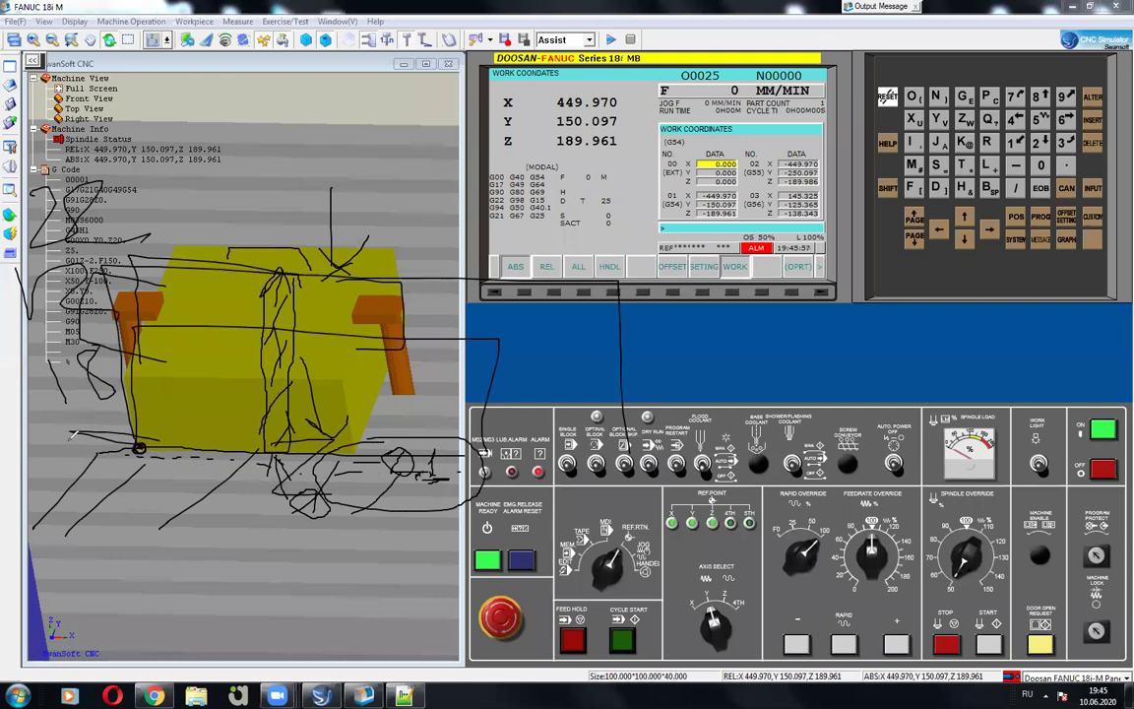
{"action": "left_click_drag", "start_coordinate": [180, 474], "coordinate": [187, 540]}
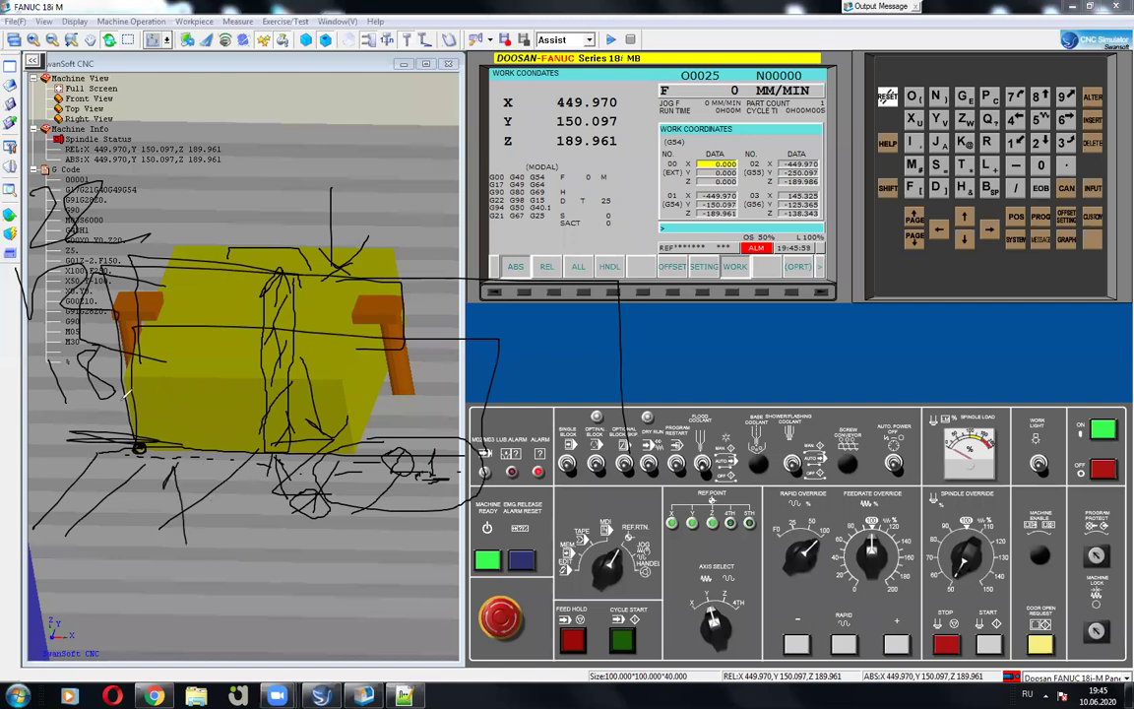
{"action": "mouse_move", "coordinate": [120, 394]}
{"action": "left_mouse_down"}
{"action": "mouse_move", "coordinate": [116, 232]}
{"action": "mouse_move", "coordinate": [434, 264]}
{"action": "mouse_move", "coordinate": [438, 392]}
{"action": "left_mouse_up"}
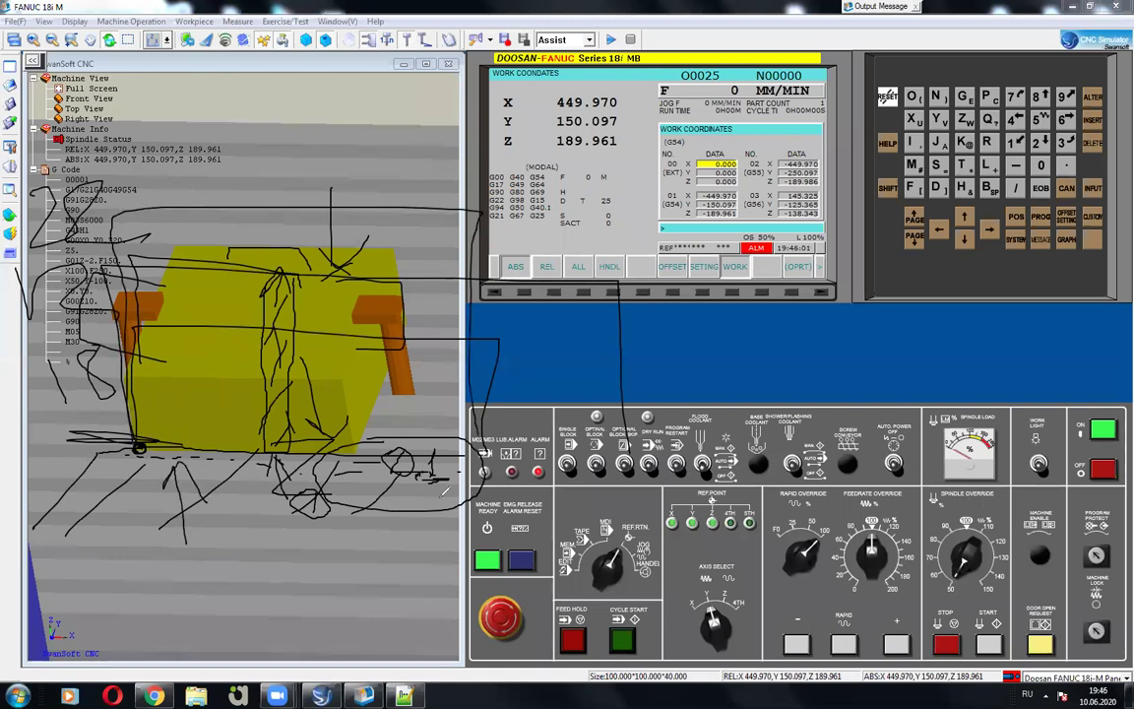
{"action": "mouse_move", "coordinate": [264, 187]}
{"action": "left_mouse_down"}
{"action": "mouse_move", "coordinate": [281, 182]}
{"action": "mouse_move", "coordinate": [251, 190]}
{"action": "left_mouse_up"}
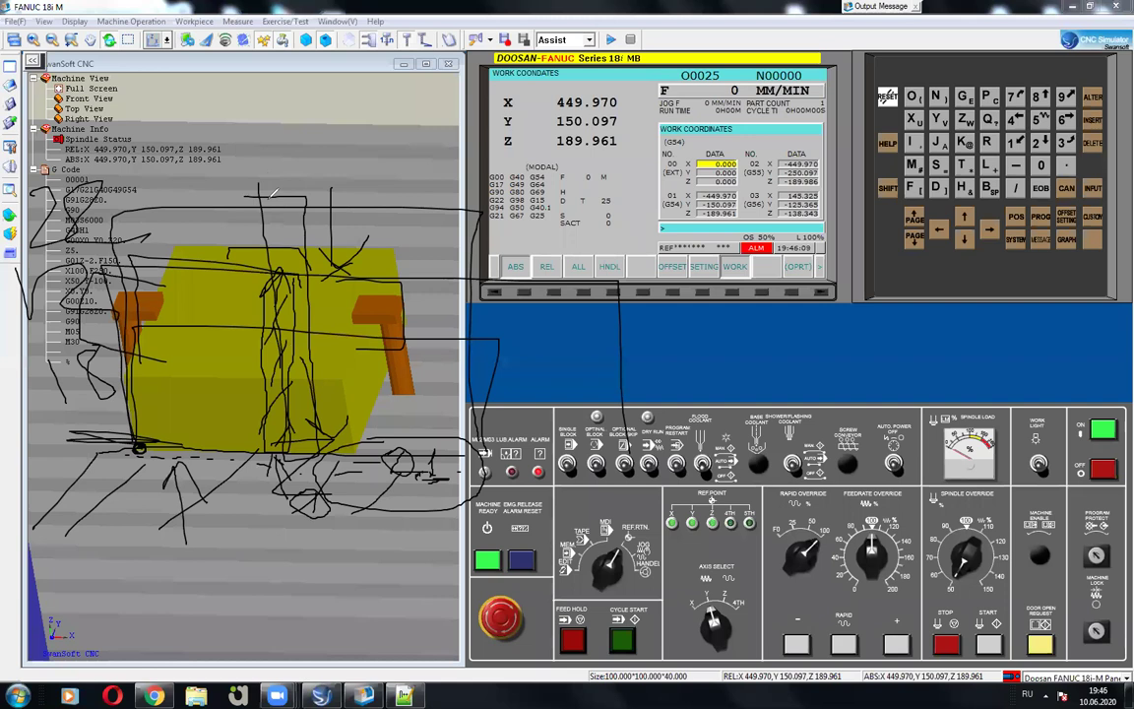
Erase the old ink, loop the block's bottom edge, and arrow down to a touch-off point labelled Z -1.
{"action": "key", "text": "e"}
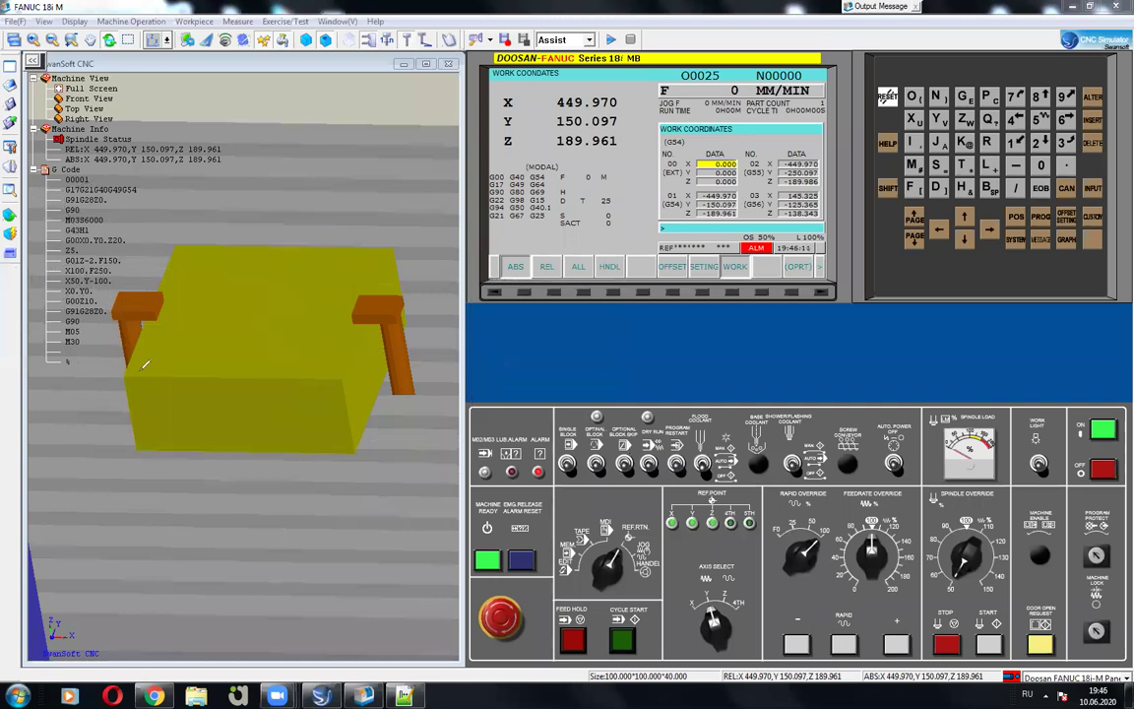
{"action": "left_click_drag", "start_coordinate": [124, 421], "coordinate": [153, 417]}
{"action": "left_click_drag", "start_coordinate": [397, 416], "coordinate": [127, 424]}
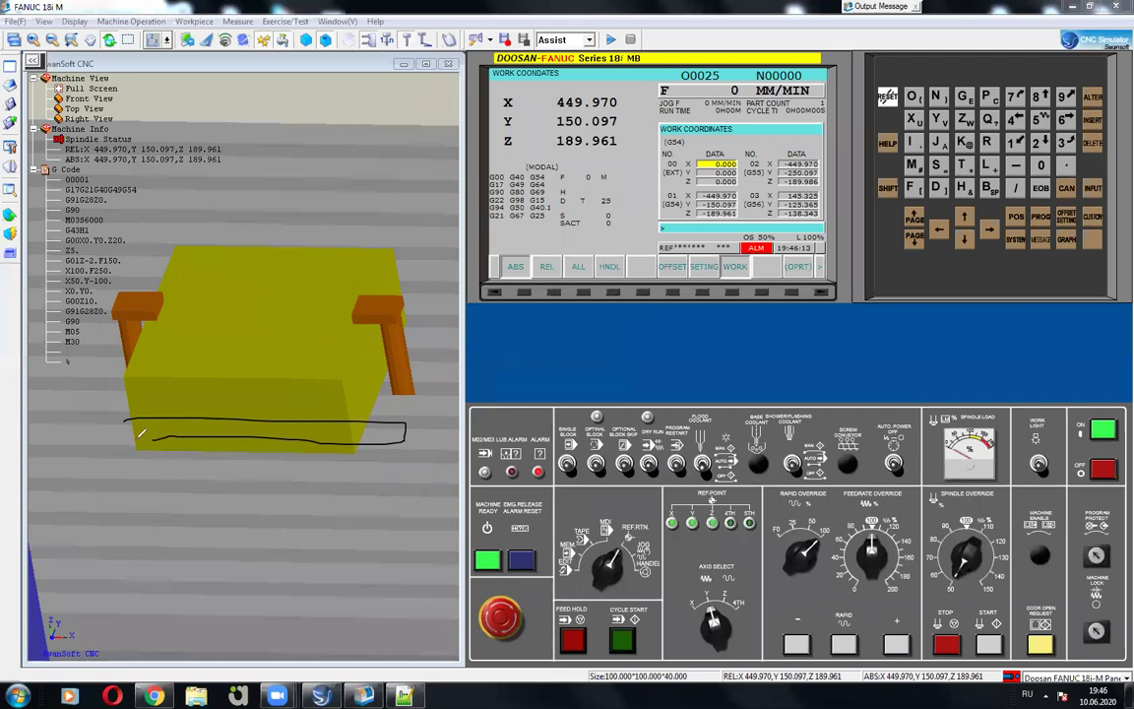
{"action": "mouse_move", "coordinate": [233, 292]}
{"action": "left_mouse_down"}
{"action": "mouse_move", "coordinate": [224, 420]}
{"action": "mouse_move", "coordinate": [237, 404]}
{"action": "left_mouse_up"}
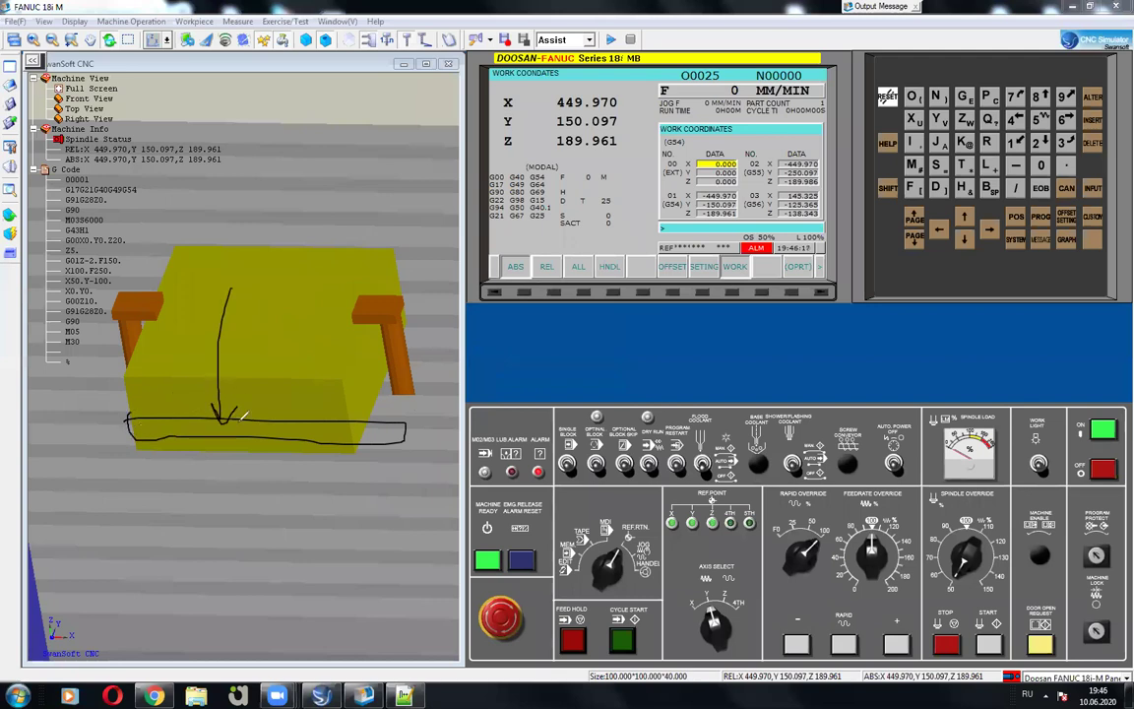
{"action": "left_click_drag", "start_coordinate": [238, 417], "coordinate": [284, 406]}
{"action": "left_click_drag", "start_coordinate": [287, 399], "coordinate": [289, 414]}
Write the 12 and -12.1 labels, touch up the -1, and mark the plate's left edge.
{"action": "mouse_move", "coordinate": [426, 427]}
{"action": "left_mouse_down"}
{"action": "mouse_move", "coordinate": [425, 450]}
{"action": "mouse_move", "coordinate": [448, 449]}
{"action": "left_mouse_up"}
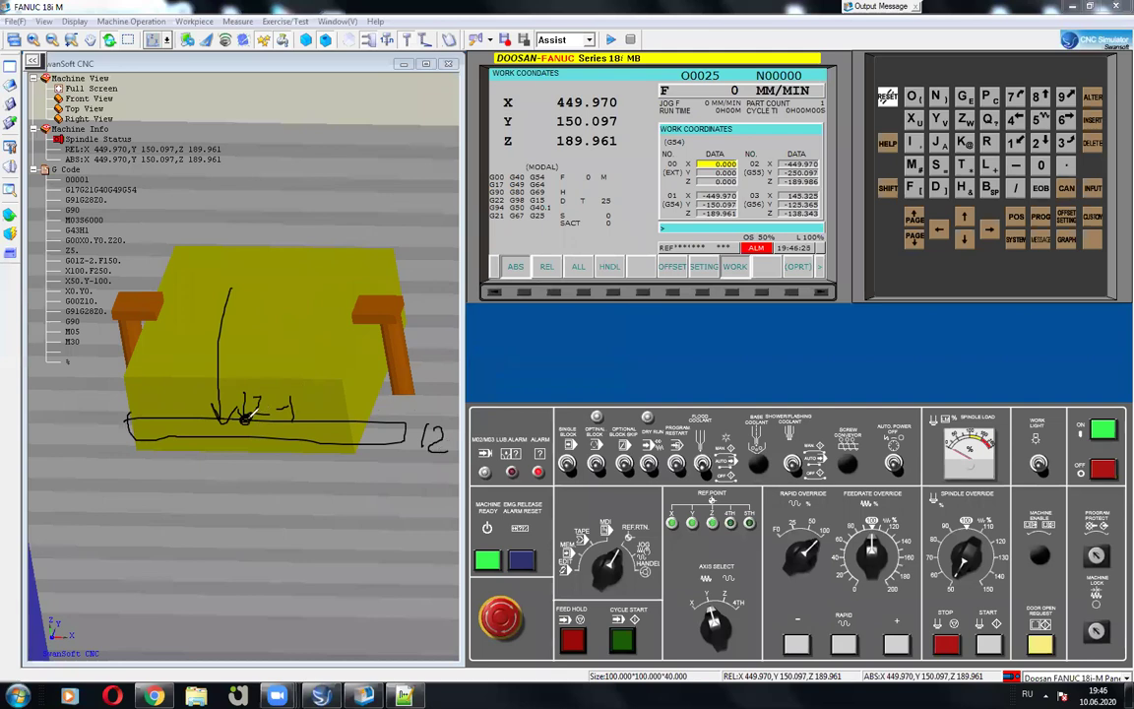
{"action": "left_click_drag", "start_coordinate": [258, 530], "coordinate": [310, 527]}
{"action": "mouse_move", "coordinate": [319, 512]}
{"action": "left_mouse_down"}
{"action": "mouse_move", "coordinate": [321, 538]}
{"action": "mouse_move", "coordinate": [348, 536]}
{"action": "left_mouse_up"}
{"action": "left_click_drag", "start_coordinate": [353, 536], "coordinate": [395, 533]}
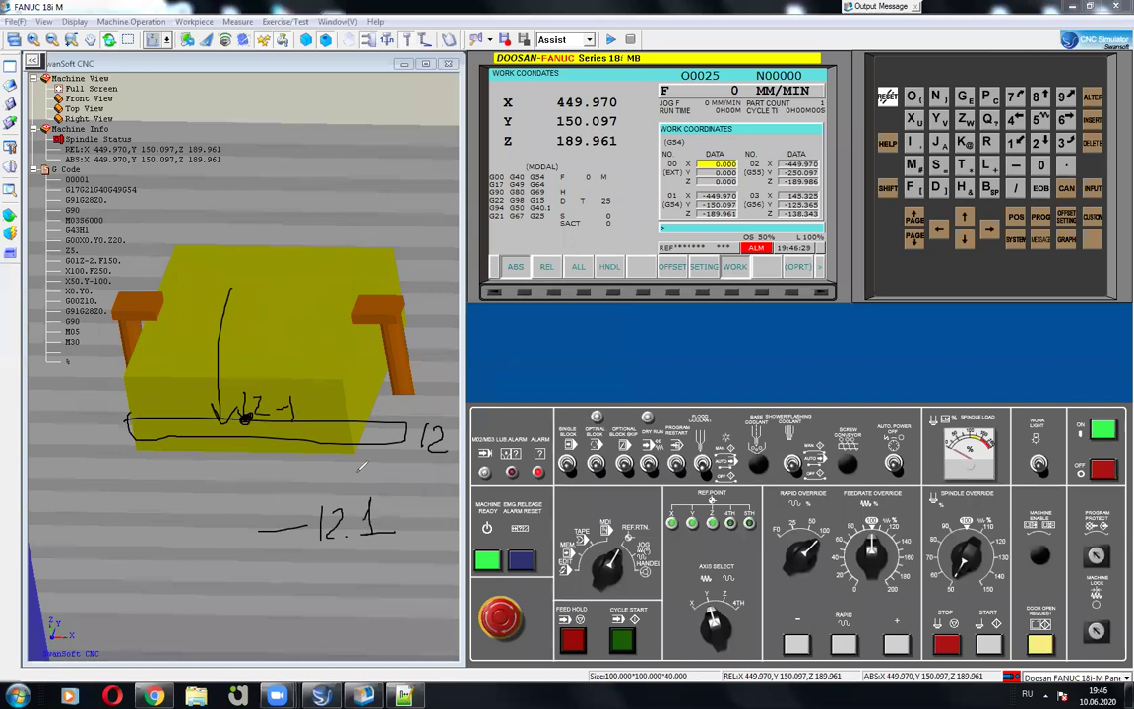
{"action": "left_click_drag", "start_coordinate": [377, 418], "coordinate": [402, 417]}
{"action": "left_click_drag", "start_coordinate": [280, 413], "coordinate": [297, 412]}
{"action": "mouse_move", "coordinate": [131, 361]}
{"action": "left_mouse_down"}
{"action": "mouse_move", "coordinate": [131, 418]}
{"action": "mouse_move", "coordinate": [146, 413]}
{"action": "mouse_move", "coordinate": [89, 437]}
{"action": "mouse_move", "coordinate": [110, 481]}
{"action": "mouse_move", "coordinate": [147, 480]}
{"action": "left_mouse_up"}
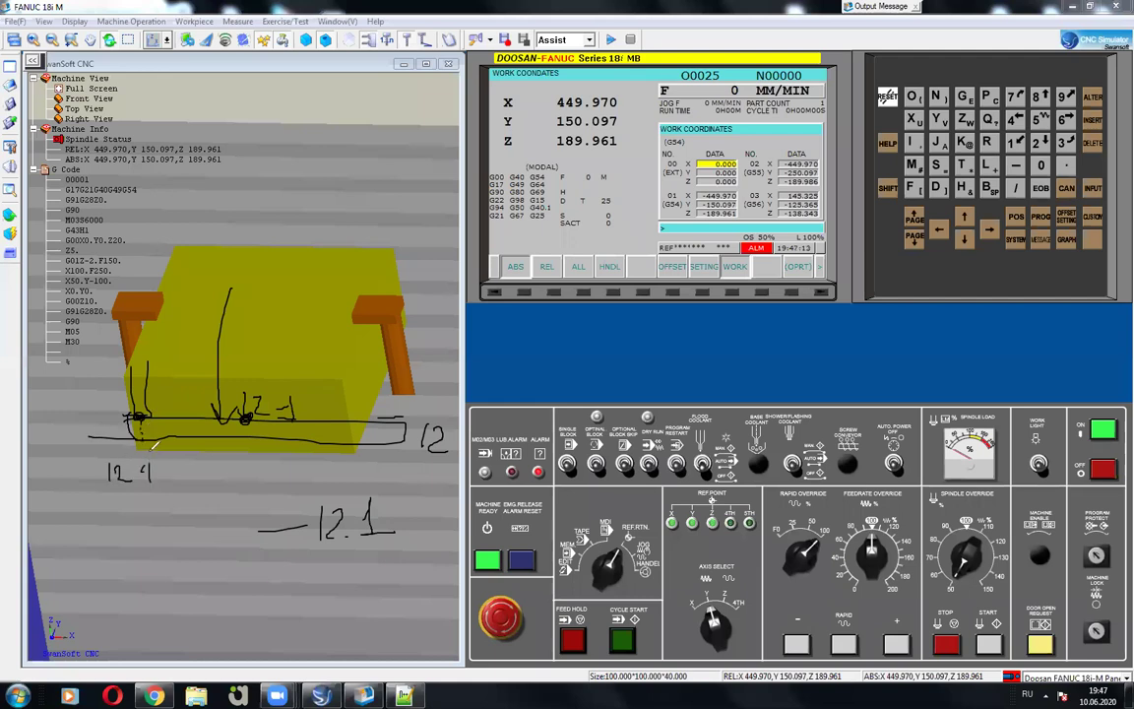
Add small marks and draw a long reference line below the plate, bracketing the lower sketch.
{"action": "left_click_drag", "start_coordinate": [141, 424], "coordinate": [137, 451]}
{"action": "left_click_drag", "start_coordinate": [340, 438], "coordinate": [313, 437]}
{"action": "left_click_drag", "start_coordinate": [226, 430], "coordinate": [254, 426]}
{"action": "left_click_drag", "start_coordinate": [137, 443], "coordinate": [403, 449]}
{"action": "left_click_drag", "start_coordinate": [138, 449], "coordinate": [17, 451]}
{"action": "mouse_move", "coordinate": [118, 450]}
{"action": "left_mouse_down"}
{"action": "mouse_move", "coordinate": [264, 421]}
{"action": "mouse_move", "coordinate": [382, 453]}
{"action": "mouse_move", "coordinate": [366, 480]}
{"action": "left_mouse_up"}
Draw a downward arrow marked -0.1, an upward arrow by 12.1, and a box on the block.
{"action": "left_click_drag", "start_coordinate": [262, 451], "coordinate": [261, 469]}
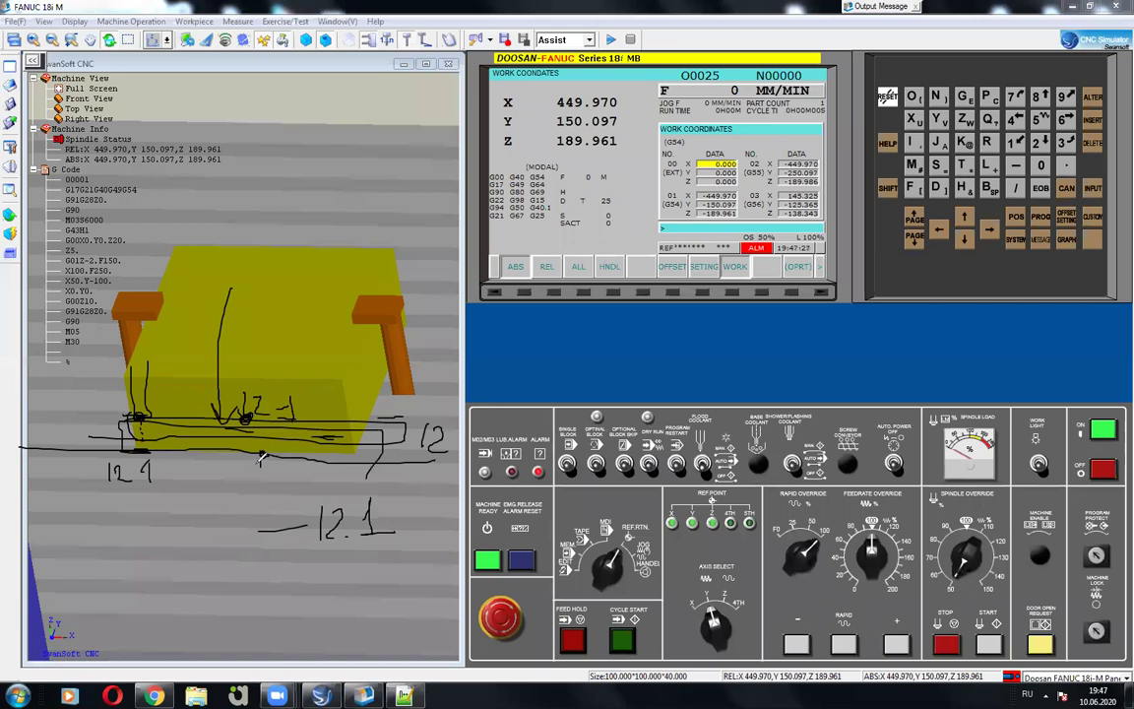
{"action": "mouse_move", "coordinate": [253, 481]}
{"action": "left_mouse_down"}
{"action": "mouse_move", "coordinate": [295, 499]}
{"action": "mouse_move", "coordinate": [296, 474]}
{"action": "mouse_move", "coordinate": [349, 498]}
{"action": "left_mouse_up"}
{"action": "left_click_drag", "start_coordinate": [332, 498], "coordinate": [407, 498]}
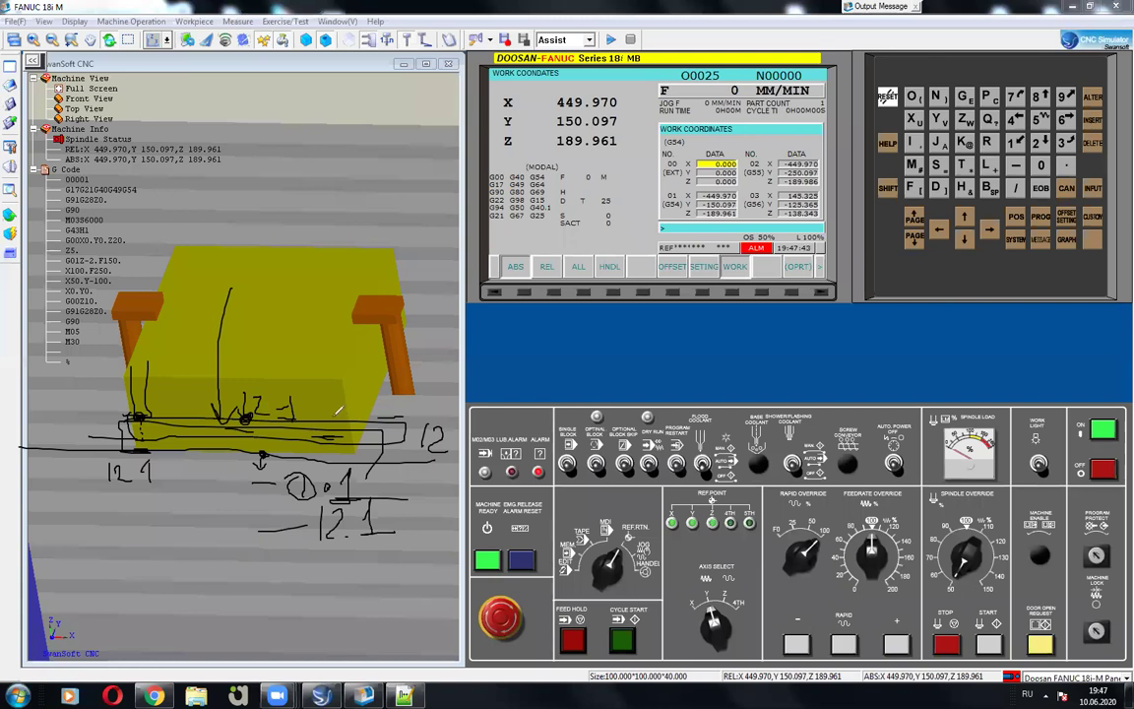
{"action": "left_click_drag", "start_coordinate": [102, 443], "coordinate": [99, 509]}
{"action": "left_click_drag", "start_coordinate": [102, 447], "coordinate": [116, 455]}
{"action": "mouse_move", "coordinate": [346, 344]}
{"action": "left_mouse_down"}
{"action": "mouse_move", "coordinate": [345, 411]}
{"action": "mouse_move", "coordinate": [303, 410]}
{"action": "mouse_move", "coordinate": [315, 350]}
{"action": "mouse_move", "coordinate": [325, 394]}
{"action": "mouse_move", "coordinate": [342, 345]}
{"action": "mouse_move", "coordinate": [345, 404]}
{"action": "left_mouse_up"}
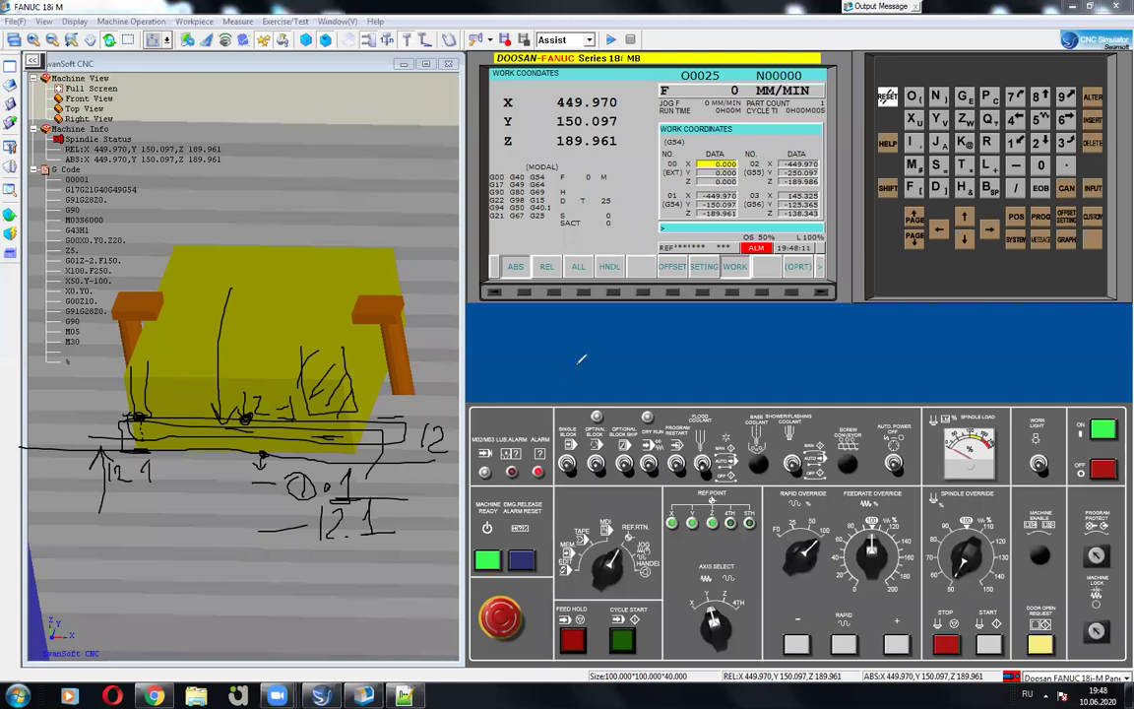
Write Z7.5 in the blue area and rule a line across the block.
{"action": "mouse_move", "coordinate": [553, 323]}
{"action": "left_mouse_down"}
{"action": "mouse_move", "coordinate": [569, 357]}
{"action": "mouse_move", "coordinate": [601, 360]}
{"action": "left_mouse_up"}
{"action": "mouse_move", "coordinate": [434, 372]}
{"action": "left_mouse_down"}
{"action": "mouse_move", "coordinate": [347, 377]}
{"action": "mouse_move", "coordinate": [469, 413]}
{"action": "mouse_move", "coordinate": [427, 405]}
{"action": "mouse_move", "coordinate": [437, 406]}
{"action": "left_mouse_up"}
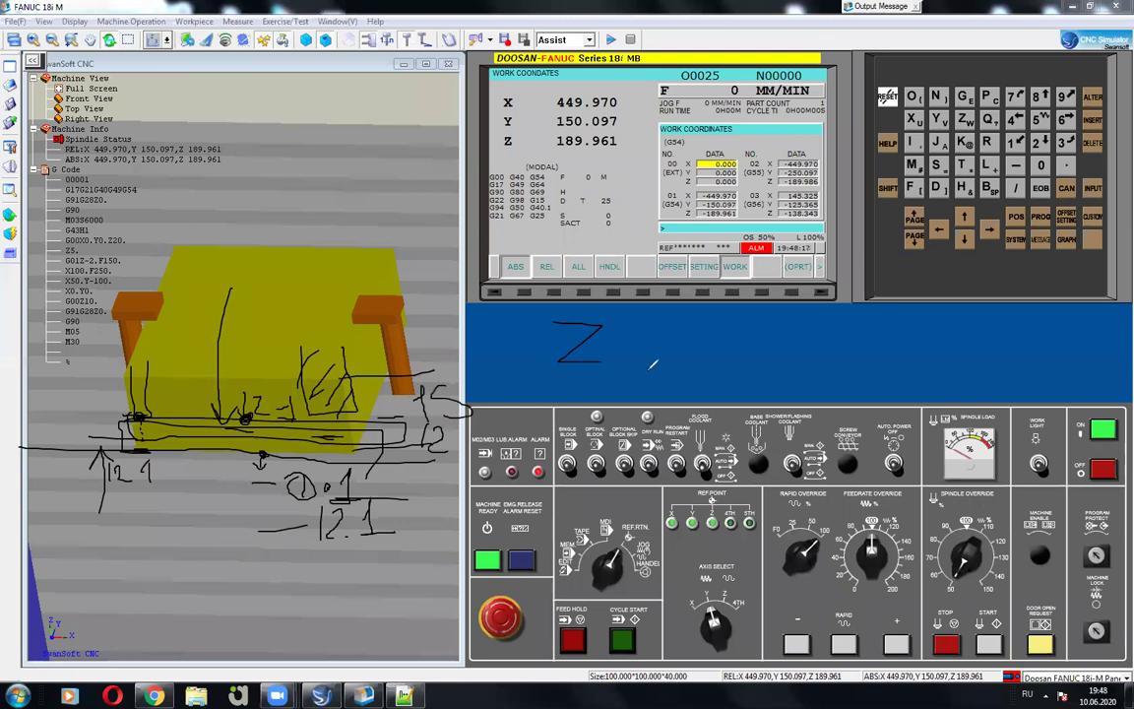
{"action": "mouse_move", "coordinate": [619, 335]}
{"action": "left_mouse_down"}
{"action": "mouse_move", "coordinate": [645, 362]}
{"action": "mouse_move", "coordinate": [682, 338]}
{"action": "mouse_move", "coordinate": [709, 357]}
{"action": "mouse_move", "coordinate": [739, 332]}
{"action": "left_mouse_up"}
{"action": "left_click", "coordinate": [686, 356]}
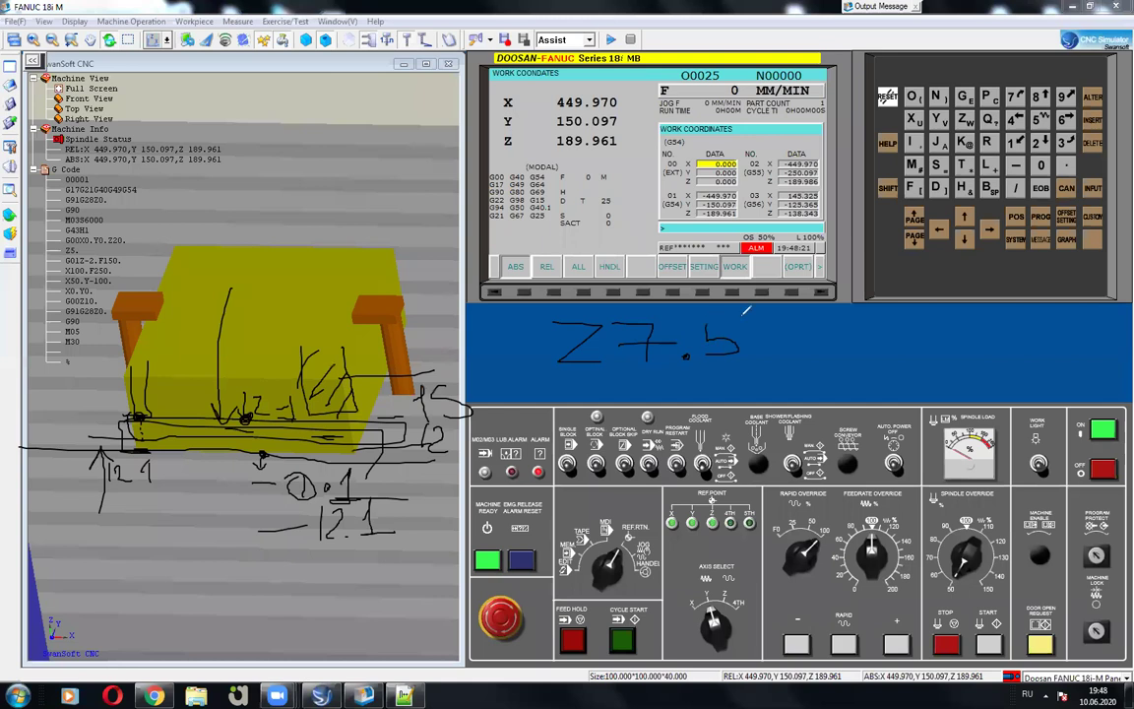
Hatch the sketched rectangle and left block, underline Z7.5, and draw an arrow up to it.
{"action": "left_click_drag", "start_coordinate": [310, 411], "coordinate": [364, 389]}
{"action": "left_click_drag", "start_coordinate": [325, 414], "coordinate": [377, 398]}
{"action": "mouse_move", "coordinate": [95, 405]}
{"action": "left_mouse_down"}
{"action": "mouse_move", "coordinate": [153, 406]}
{"action": "mouse_move", "coordinate": [97, 411]}
{"action": "left_mouse_up"}
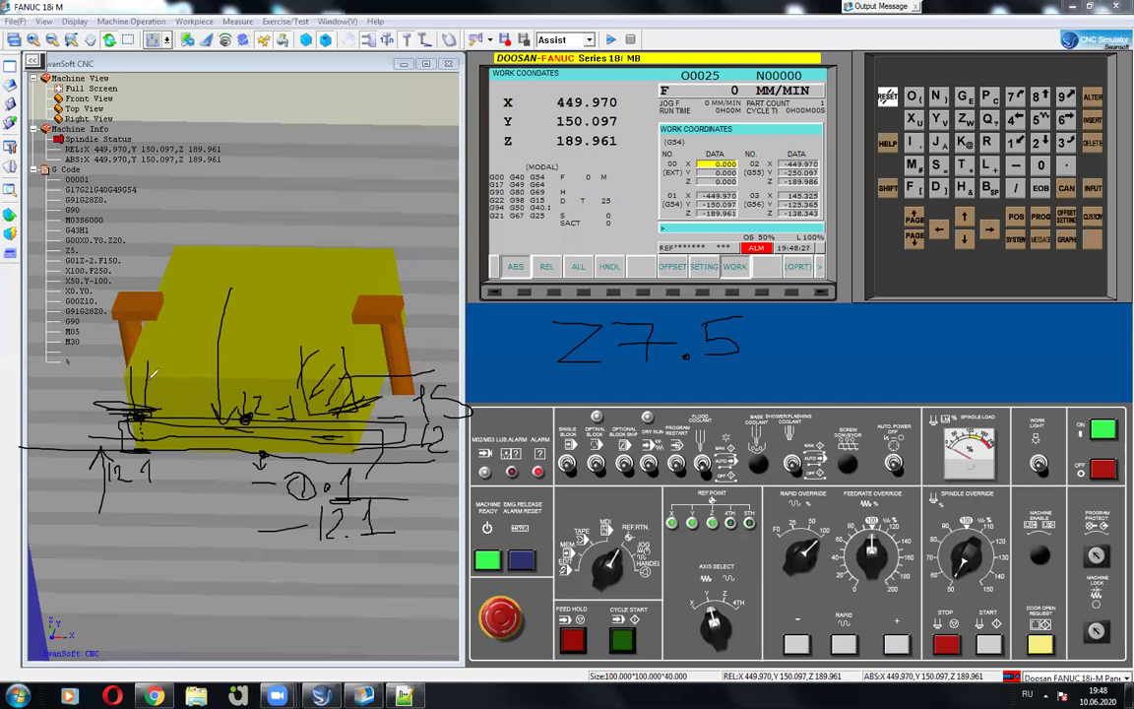
{"action": "mouse_move", "coordinate": [175, 317]}
{"action": "left_mouse_down"}
{"action": "mouse_move", "coordinate": [153, 372]}
{"action": "mouse_move", "coordinate": [145, 329]}
{"action": "mouse_move", "coordinate": [150, 362]}
{"action": "left_mouse_up"}
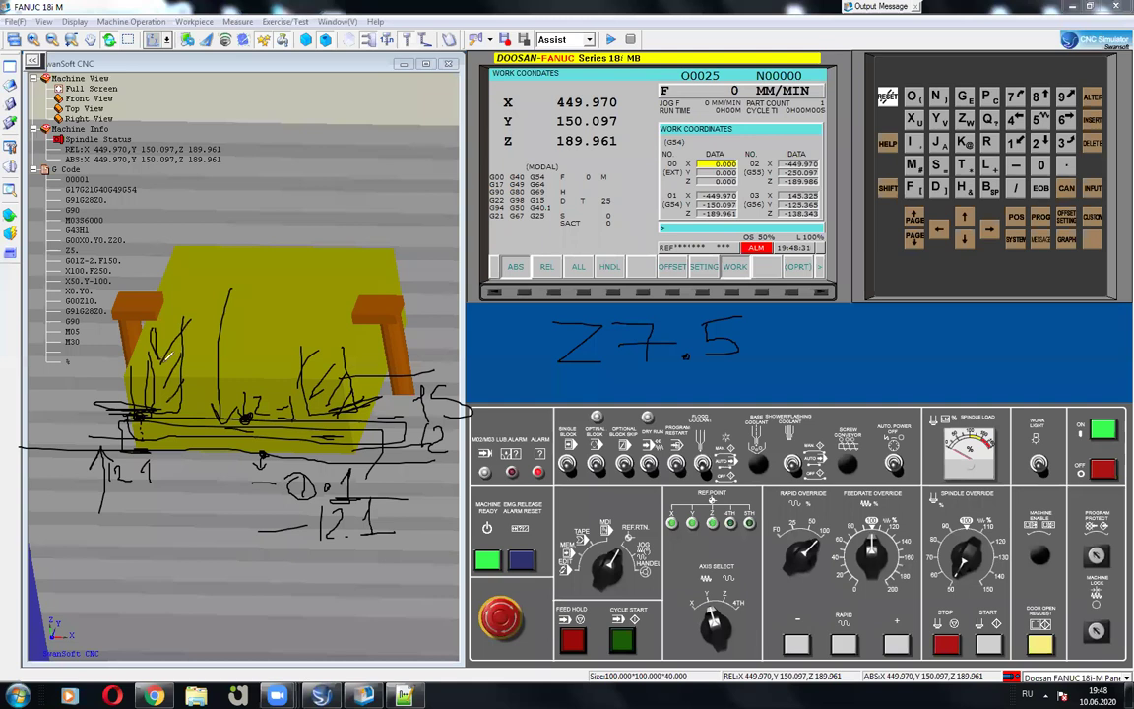
{"action": "mouse_move", "coordinate": [516, 390]}
{"action": "left_mouse_down"}
{"action": "mouse_move", "coordinate": [825, 374]}
{"action": "mouse_move", "coordinate": [487, 268]}
{"action": "mouse_move", "coordinate": [479, 365]}
{"action": "mouse_move", "coordinate": [523, 380]}
{"action": "left_mouse_up"}
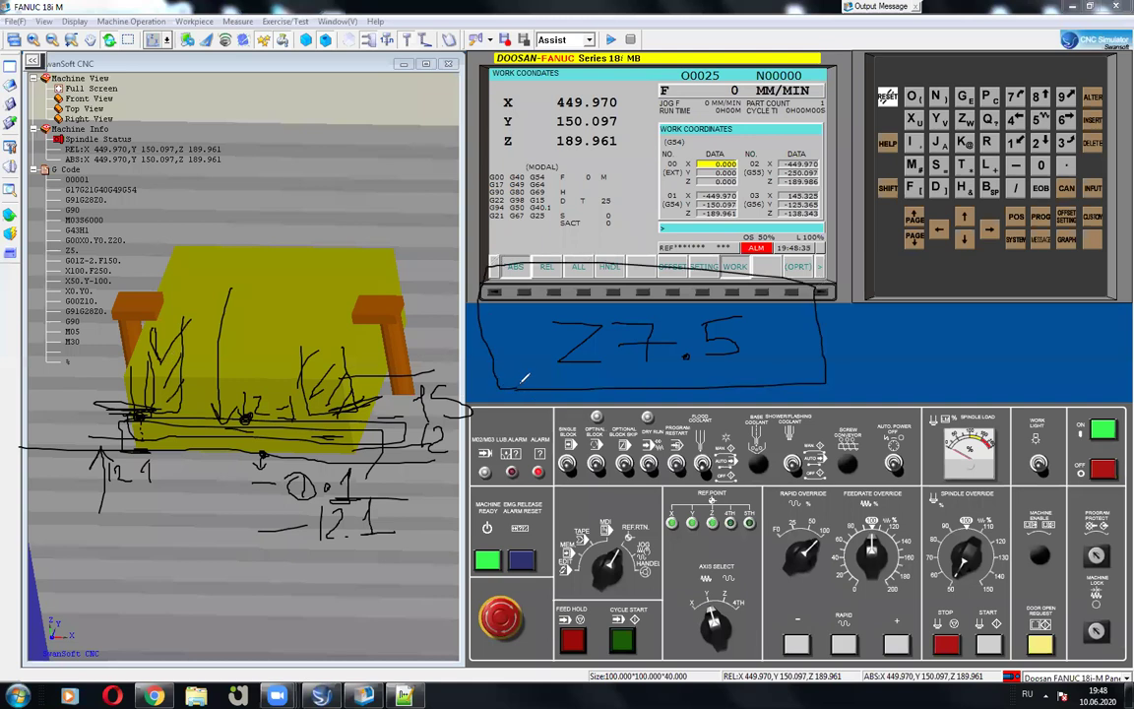
{"action": "left_click_drag", "start_coordinate": [596, 418], "coordinate": [645, 377]}
Add marks at the left, write Z5 beside Z7.5, and turn the dash before 0.1 into '='.
{"action": "left_click_drag", "start_coordinate": [89, 372], "coordinate": [148, 371]}
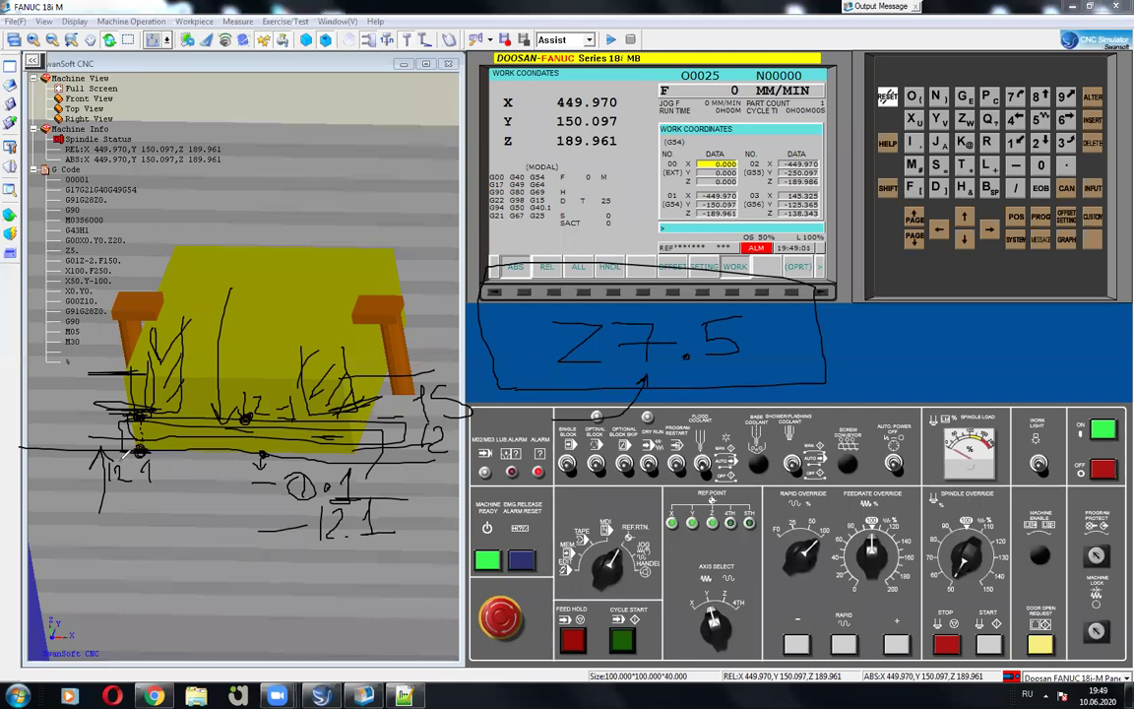
{"action": "left_click_drag", "start_coordinate": [102, 454], "coordinate": [149, 454]}
{"action": "left_click_drag", "start_coordinate": [124, 376], "coordinate": [164, 375]}
{"action": "mouse_move", "coordinate": [197, 226]}
{"action": "left_mouse_down"}
{"action": "mouse_move", "coordinate": [123, 226]}
{"action": "mouse_move", "coordinate": [195, 229]}
{"action": "left_mouse_up"}
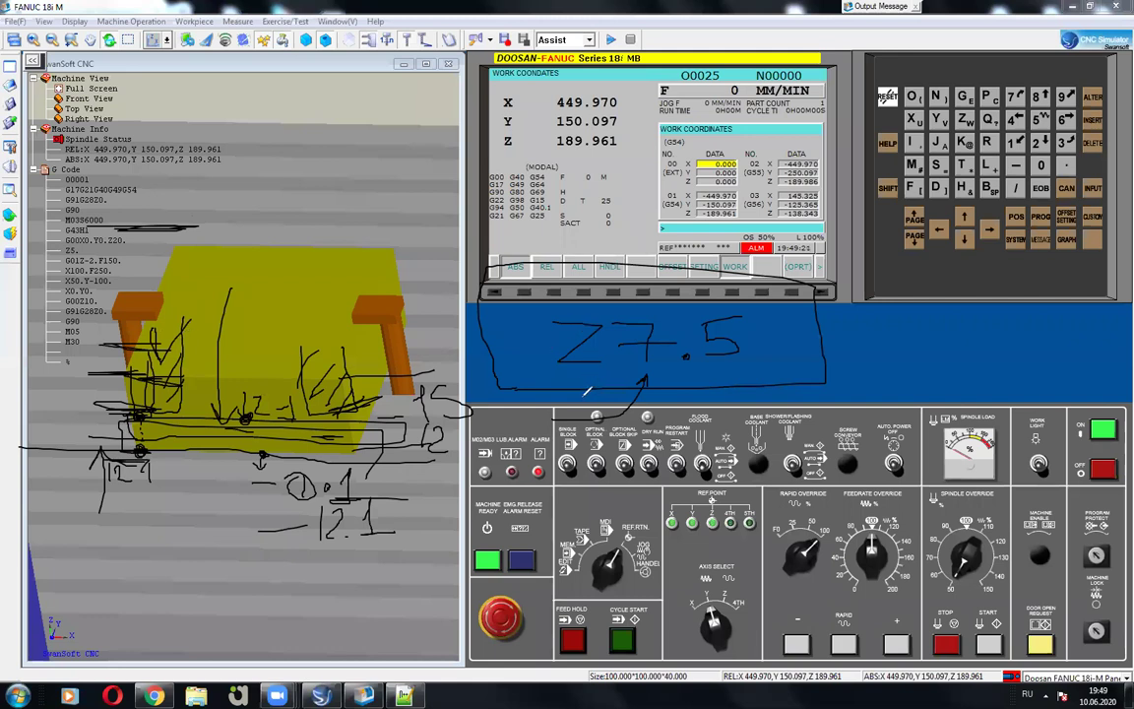
{"action": "left_click_drag", "start_coordinate": [868, 326], "coordinate": [993, 371]}
{"action": "mouse_move", "coordinate": [1029, 317]}
{"action": "left_mouse_down"}
{"action": "mouse_move", "coordinate": [1017, 363]}
{"action": "mouse_move", "coordinate": [1068, 307]}
{"action": "left_mouse_up"}
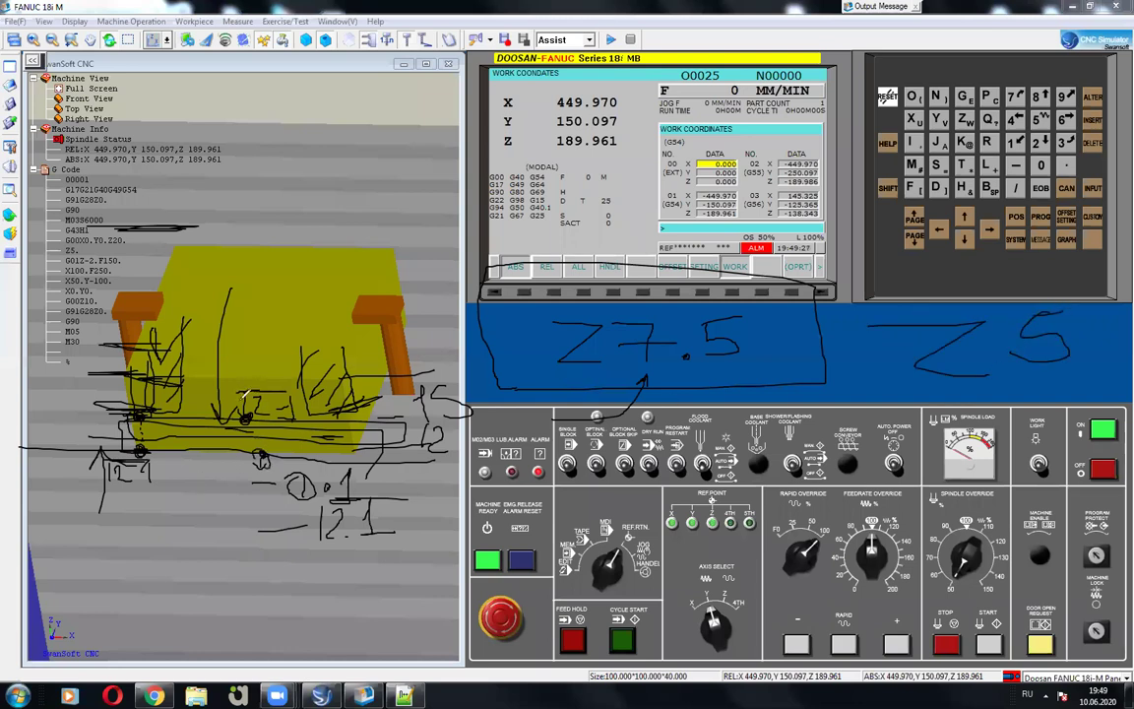
{"action": "left_click_drag", "start_coordinate": [253, 474], "coordinate": [277, 473]}
Clear the old sketches and draw a vertical axis labelled S and R with level lines and a Z.
{"action": "key", "text": "Escape"}
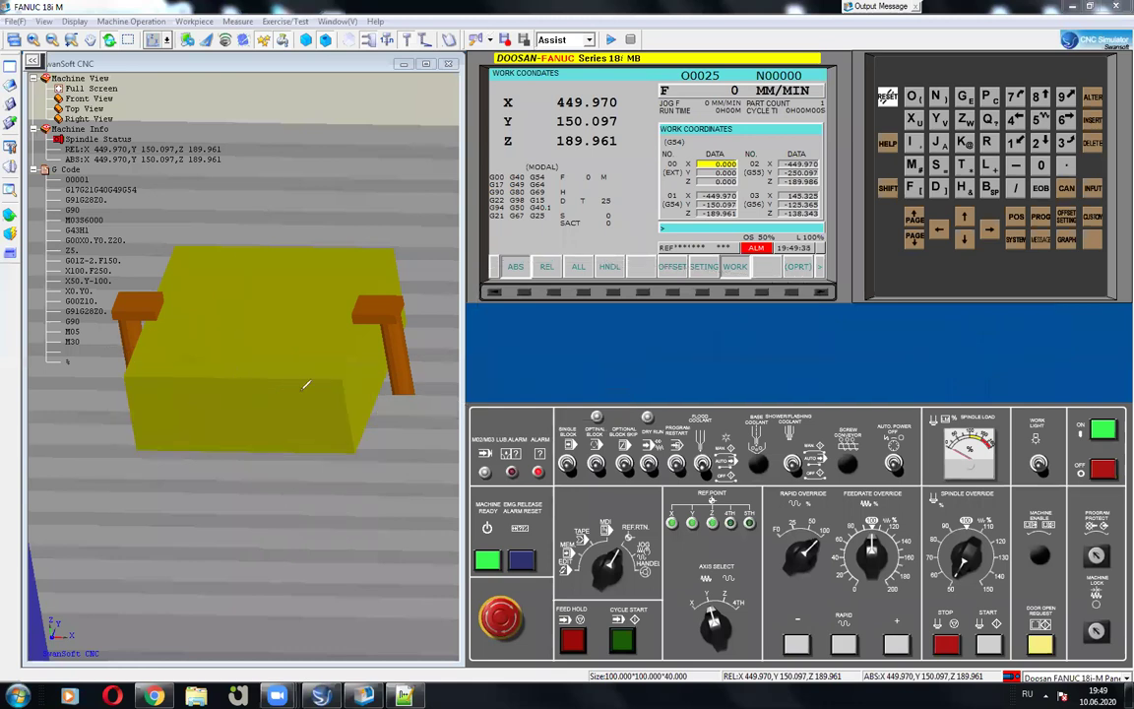
{"action": "mouse_move", "coordinate": [359, 434]}
{"action": "left_mouse_down"}
{"action": "mouse_move", "coordinate": [337, 219]}
{"action": "mouse_move", "coordinate": [304, 218]}
{"action": "mouse_move", "coordinate": [398, 214]}
{"action": "left_mouse_up"}
{"action": "left_click_drag", "start_coordinate": [445, 165], "coordinate": [419, 205]}
{"action": "mouse_move", "coordinate": [325, 284]}
{"action": "left_mouse_down"}
{"action": "mouse_move", "coordinate": [384, 279]}
{"action": "mouse_move", "coordinate": [429, 234]}
{"action": "mouse_move", "coordinate": [458, 268]}
{"action": "left_mouse_up"}
{"action": "mouse_move", "coordinate": [304, 357]}
{"action": "left_mouse_down"}
{"action": "mouse_move", "coordinate": [424, 356]}
{"action": "mouse_move", "coordinate": [443, 340]}
{"action": "left_mouse_up"}
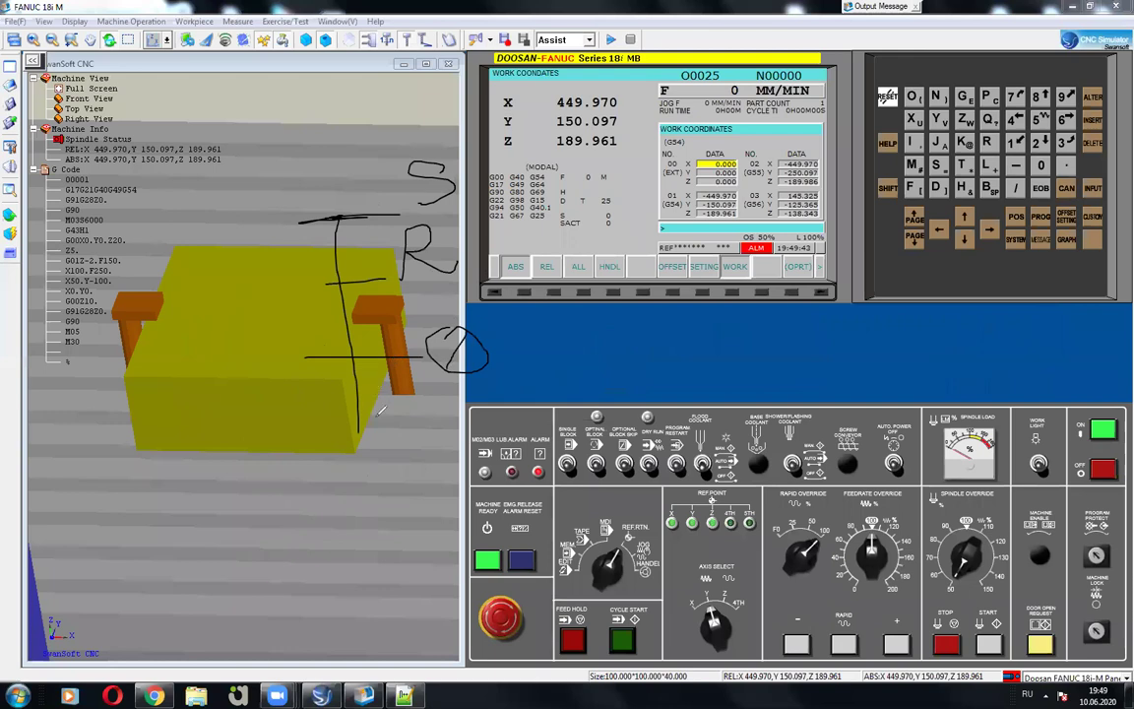
{"action": "mouse_move", "coordinate": [313, 411]}
{"action": "left_mouse_down"}
{"action": "mouse_move", "coordinate": [365, 449]}
{"action": "mouse_move", "coordinate": [430, 401]}
{"action": "left_mouse_up"}
{"action": "left_click_drag", "start_coordinate": [462, 439], "coordinate": [496, 486]}
{"action": "left_click_drag", "start_coordinate": [392, 471], "coordinate": [481, 470]}
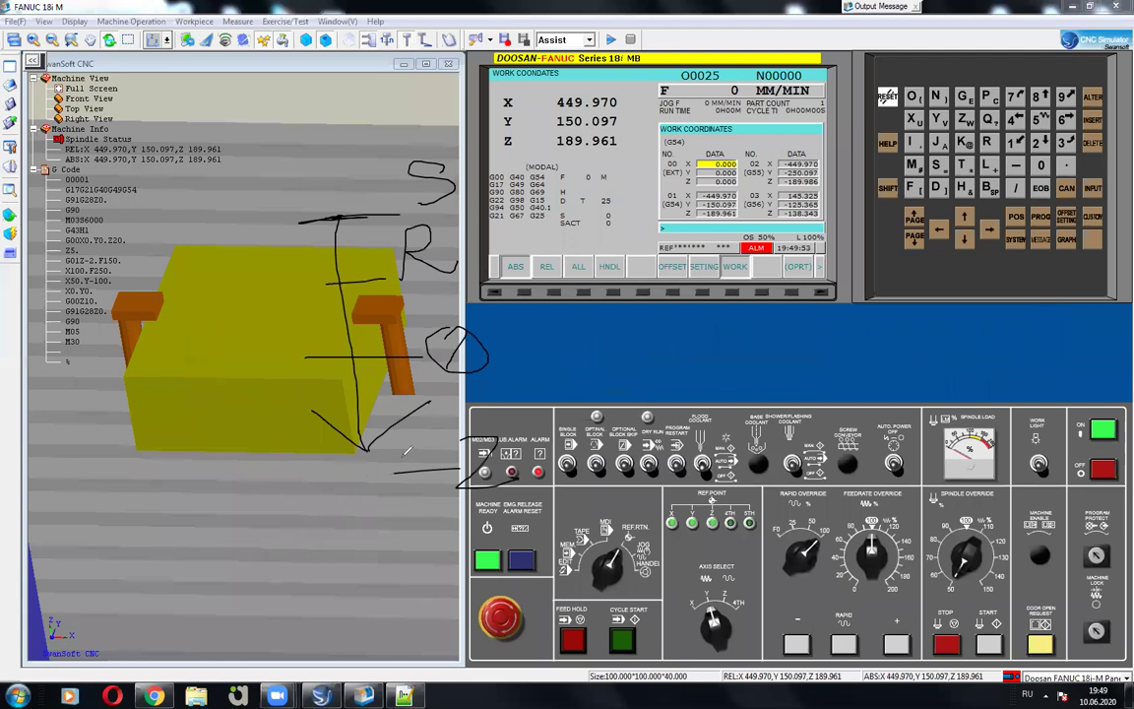
Mark the block's bottom edge, add graduation ticks on the axis, and sketch small boxes on the block.
{"action": "left_click_drag", "start_coordinate": [351, 455], "coordinate": [265, 453]}
{"action": "mouse_move", "coordinate": [318, 332]}
{"action": "left_mouse_down"}
{"action": "mouse_move", "coordinate": [364, 328]}
{"action": "mouse_move", "coordinate": [356, 270]}
{"action": "left_mouse_up"}
{"action": "left_click_drag", "start_coordinate": [311, 260], "coordinate": [351, 256]}
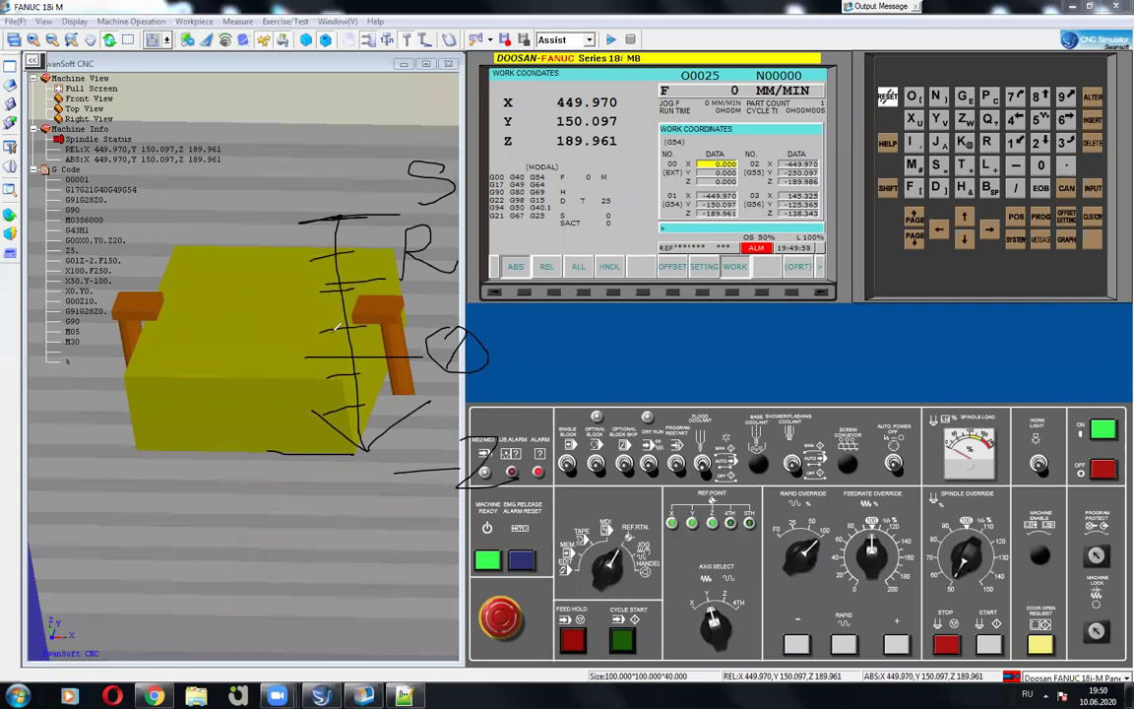
{"action": "mouse_move", "coordinate": [268, 378]}
{"action": "left_mouse_down"}
{"action": "mouse_move", "coordinate": [268, 418]}
{"action": "mouse_move", "coordinate": [287, 380]}
{"action": "mouse_move", "coordinate": [278, 415]}
{"action": "left_mouse_up"}
{"action": "mouse_move", "coordinate": [335, 378]}
{"action": "left_mouse_down"}
{"action": "mouse_move", "coordinate": [317, 448]}
{"action": "mouse_move", "coordinate": [340, 399]}
{"action": "mouse_move", "coordinate": [329, 448]}
{"action": "left_mouse_up"}
{"action": "left_click_drag", "start_coordinate": [344, 399], "coordinate": [330, 387]}
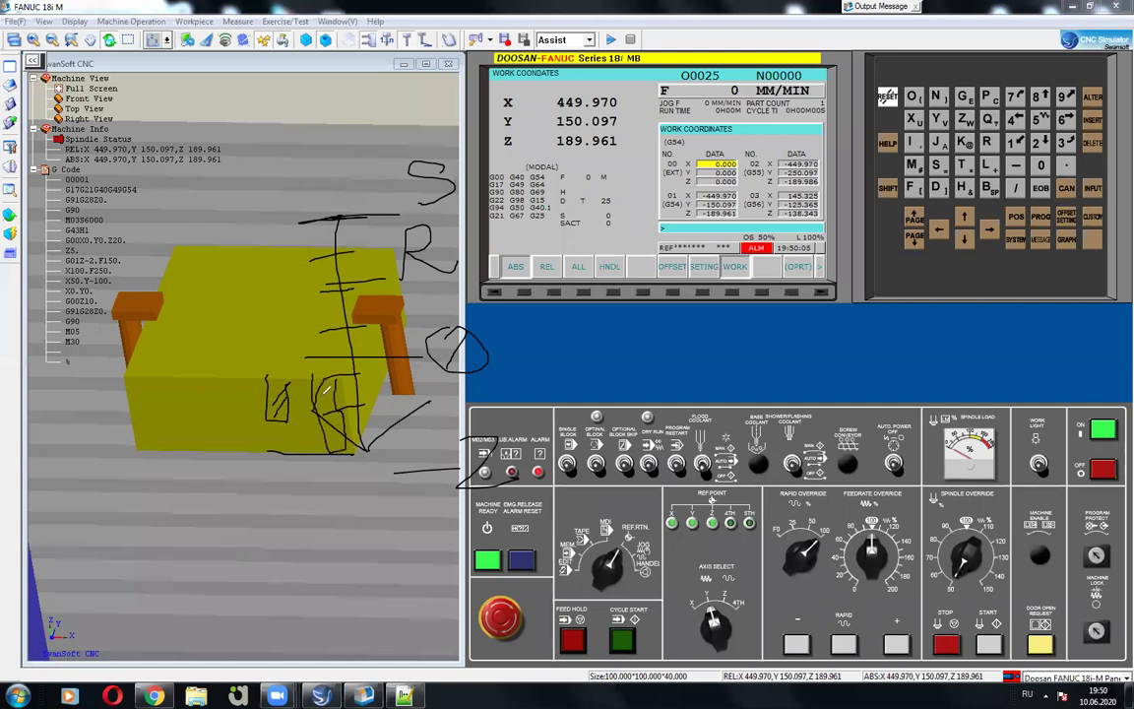
Extend the bottom level line and start writing Z0. on the floor below the block.
{"action": "left_click_drag", "start_coordinate": [193, 579], "coordinate": [237, 575]}
{"action": "mouse_move", "coordinate": [180, 541]}
{"action": "left_mouse_down"}
{"action": "mouse_move", "coordinate": [233, 538]}
{"action": "mouse_move", "coordinate": [195, 576]}
{"action": "left_mouse_up"}
{"action": "left_click_drag", "start_coordinate": [75, 450], "coordinate": [197, 448]}
{"action": "mouse_move", "coordinate": [295, 539]}
{"action": "left_mouse_down"}
{"action": "mouse_move", "coordinate": [261, 538]}
{"action": "mouse_move", "coordinate": [289, 537]}
{"action": "mouse_move", "coordinate": [267, 583]}
{"action": "left_mouse_up"}
{"action": "left_click", "coordinate": [317, 580]}
Add the 2 to complete the Z0.2 note.
{"action": "mouse_move", "coordinate": [326, 539]}
{"action": "left_mouse_down"}
{"action": "mouse_move", "coordinate": [340, 565]}
{"action": "mouse_move", "coordinate": [374, 571]}
{"action": "left_mouse_up"}
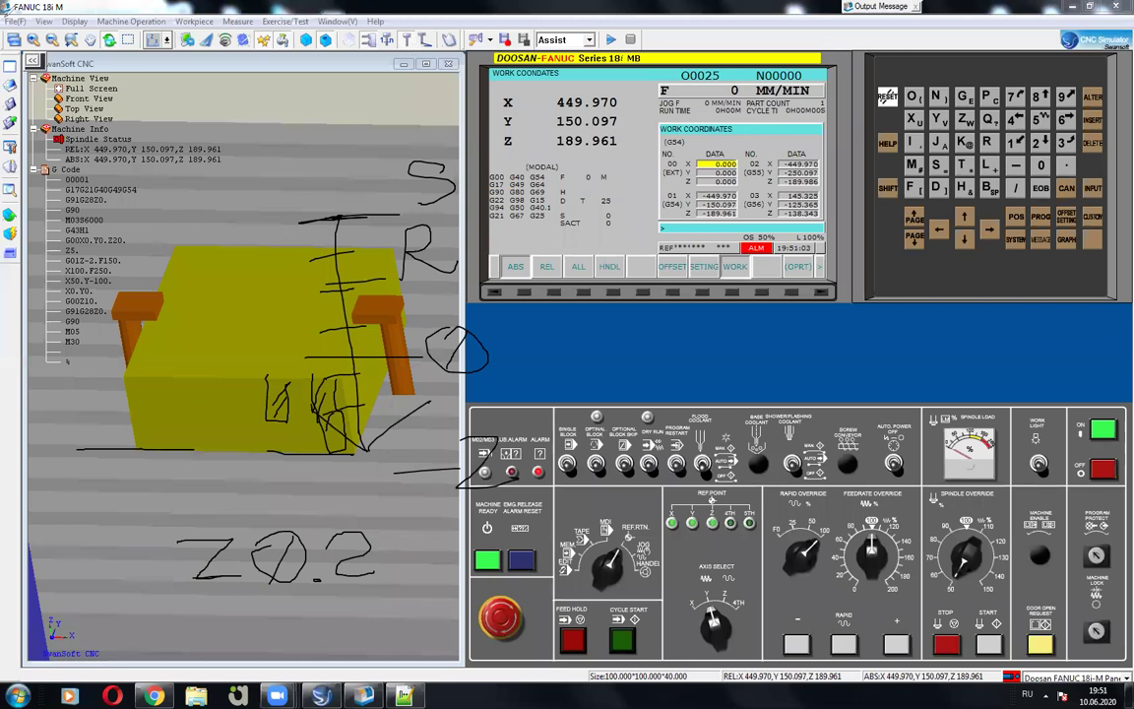
Erase all pen annotations to show the plain 3D workpiece view.
{"action": "key", "text": "Escape"}
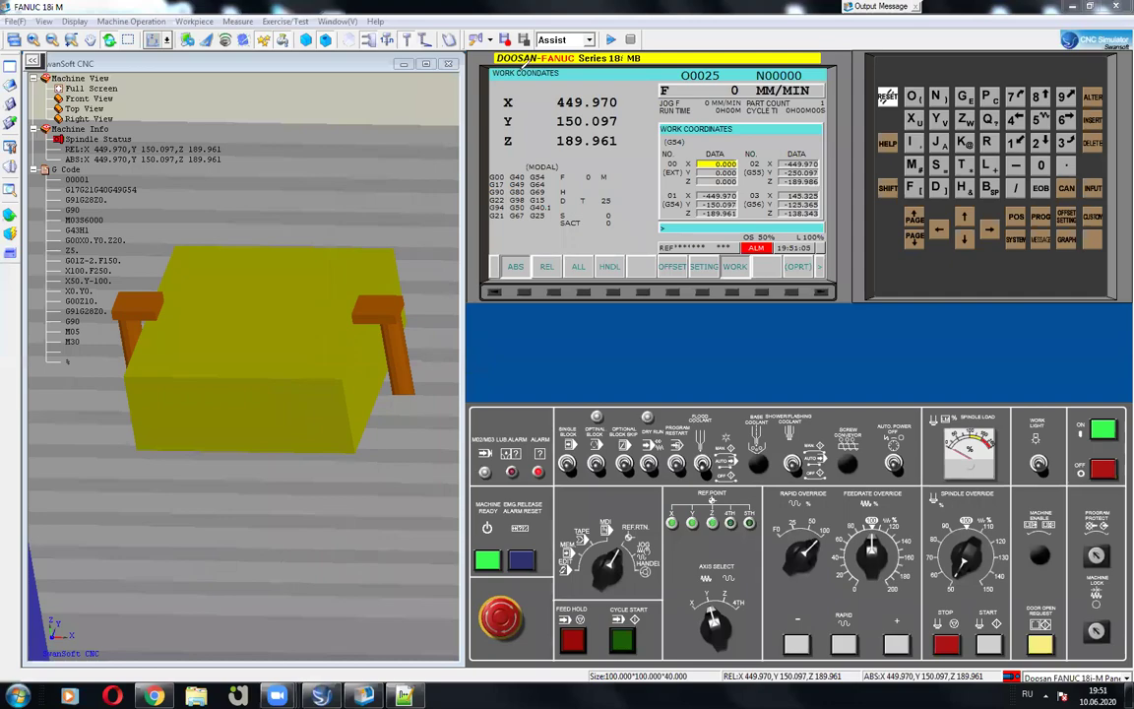